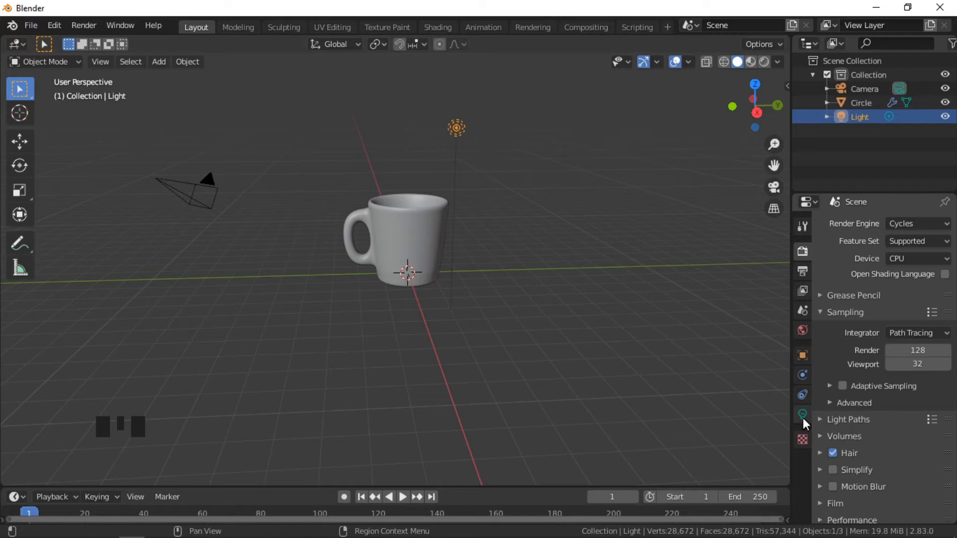
- Change the selected light to a Sun and set its strength to 3
left_click(802, 413)
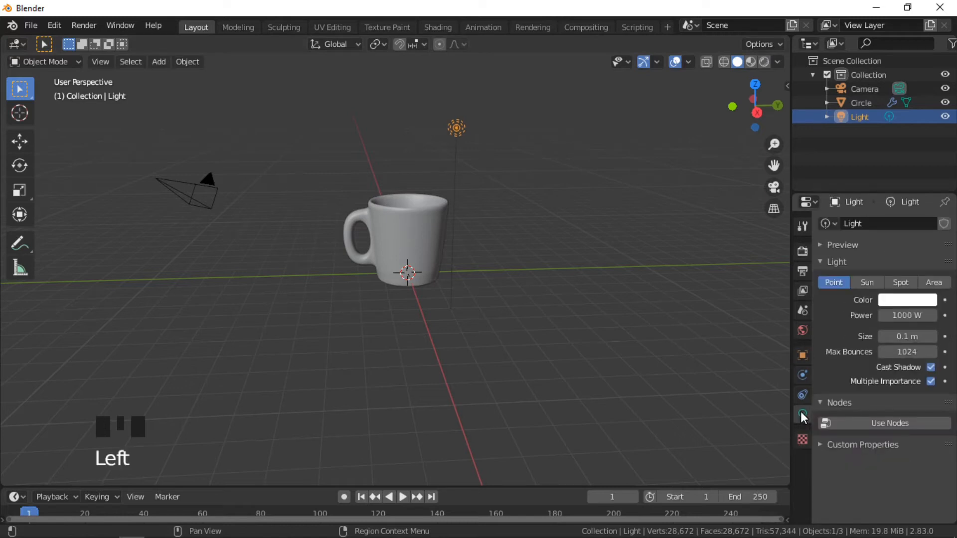
left_click(866, 282)
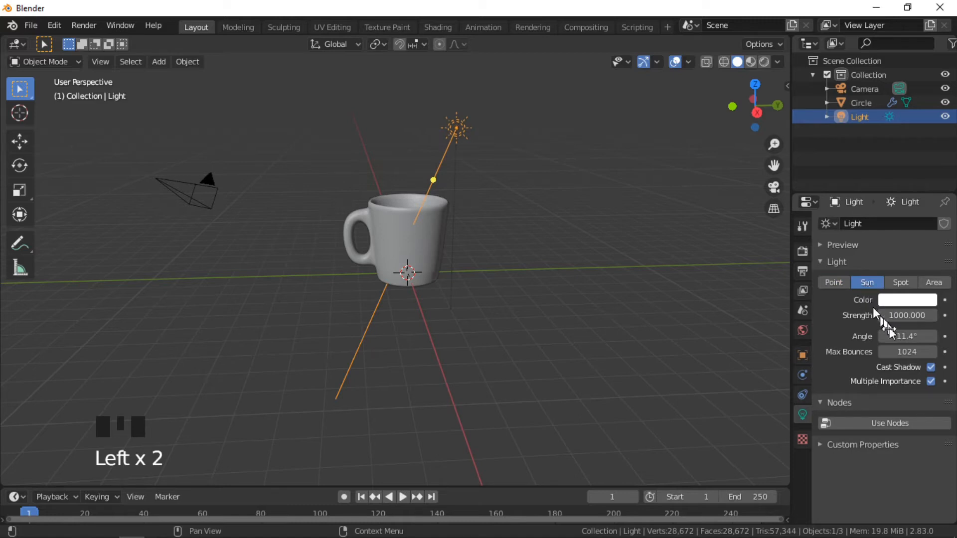
left_click(899, 316)
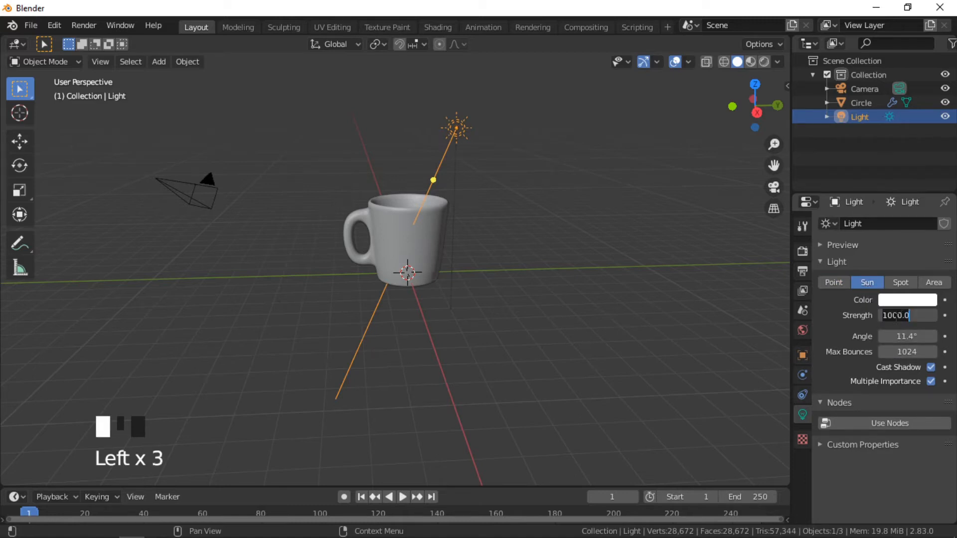
type("3")
key("Return")
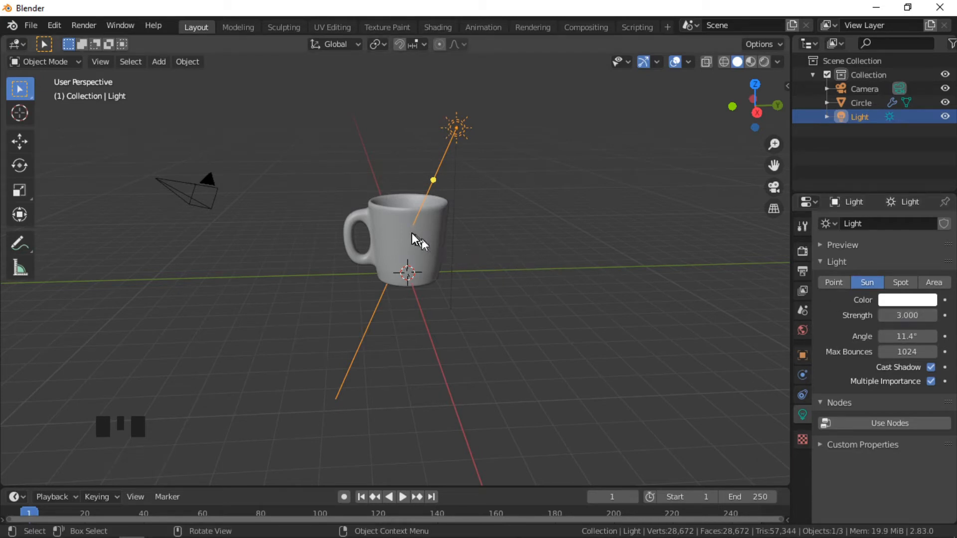
- In the right orthographic view, raise the mug about 0.32 m along Z so its base rests on the ground line
key("KP_5")
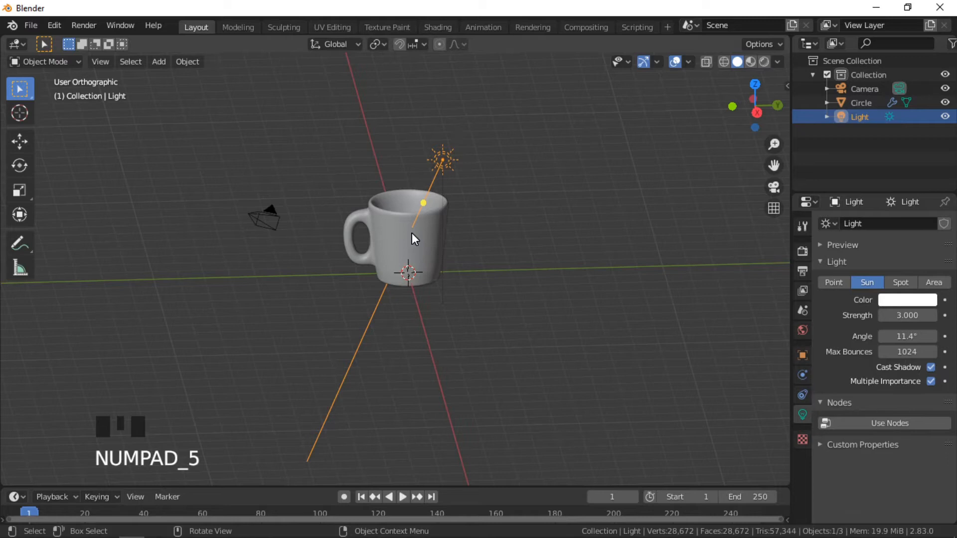
key("KP_3")
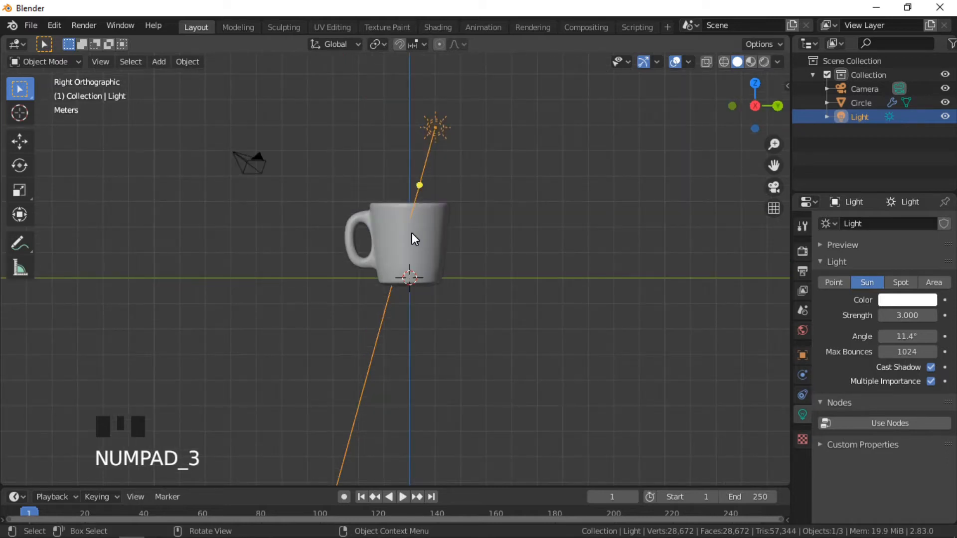
left_click(408, 229)
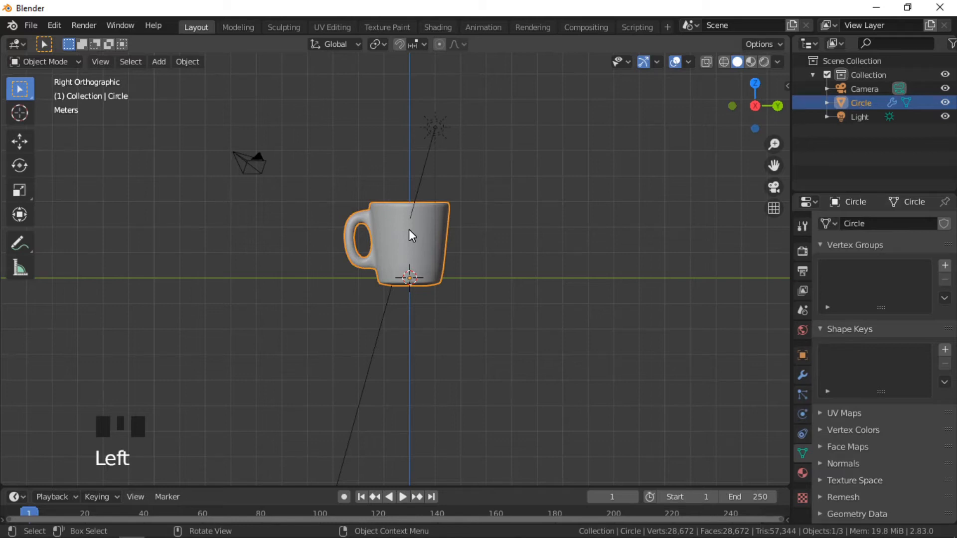
scroll(410, 234, "up", 3)
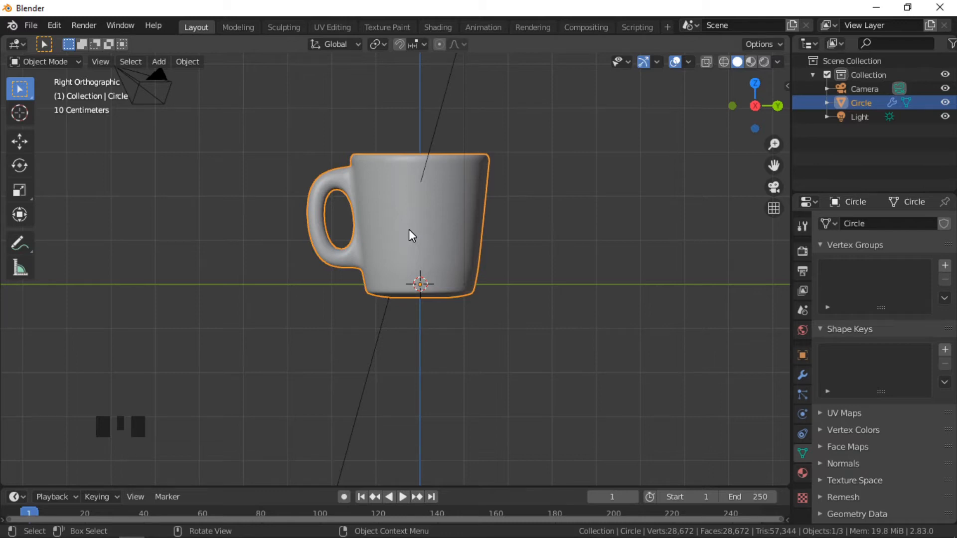
key("g")
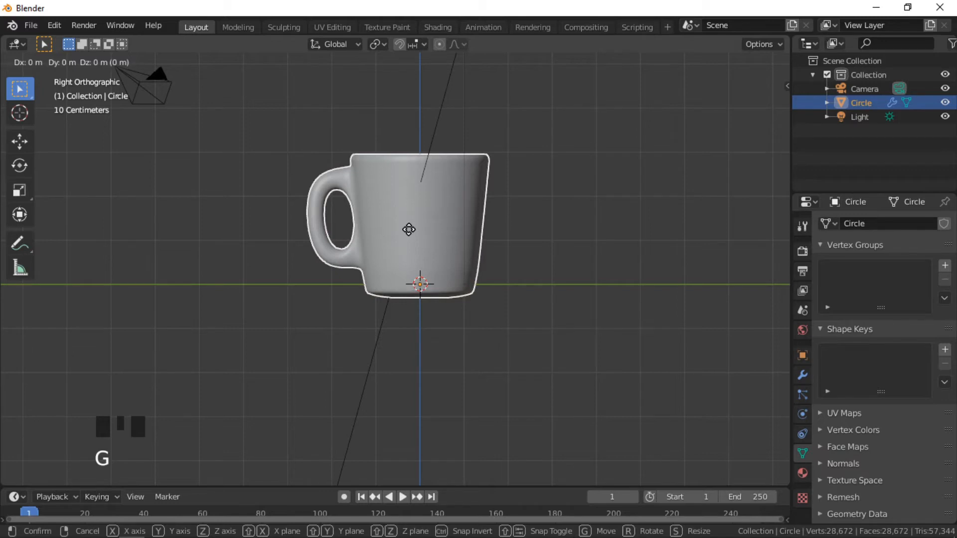
key("z")
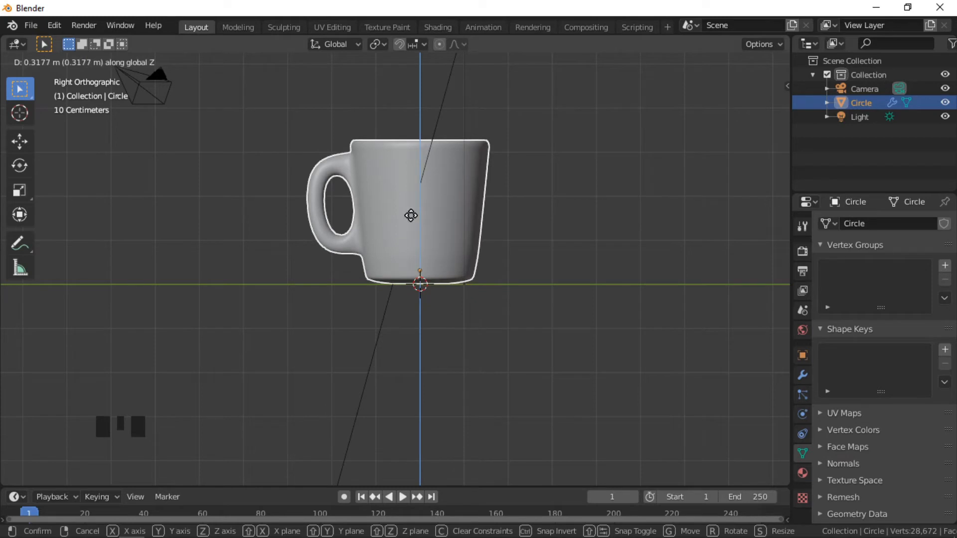
left_click(410, 216)
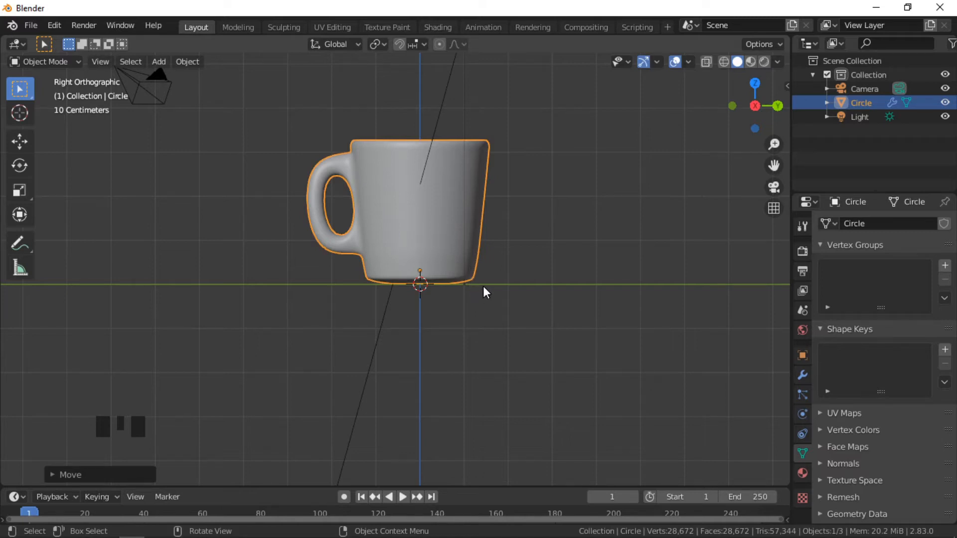
- Add a plane mesh under the mug and scale it by 50 as the ground surface
left_click(157, 61)
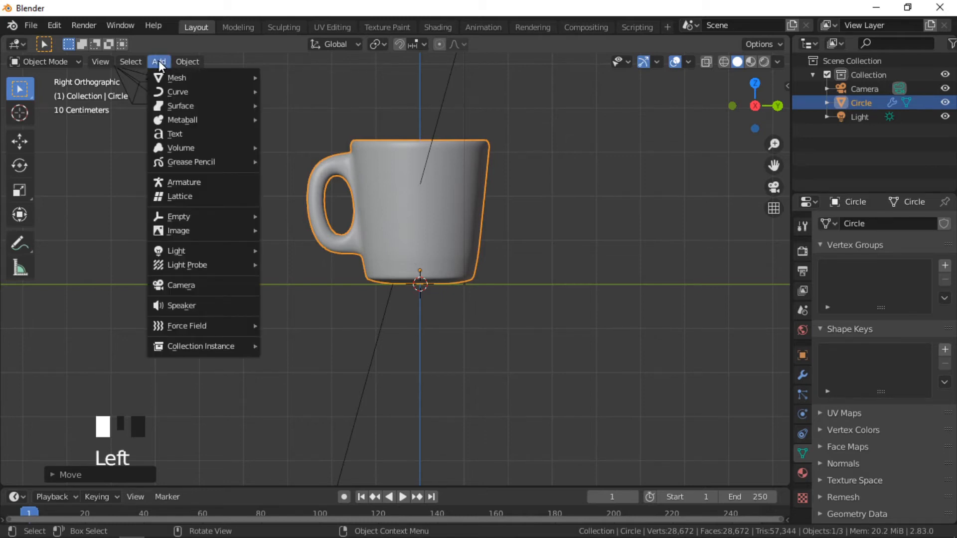
mouse_move(180, 78)
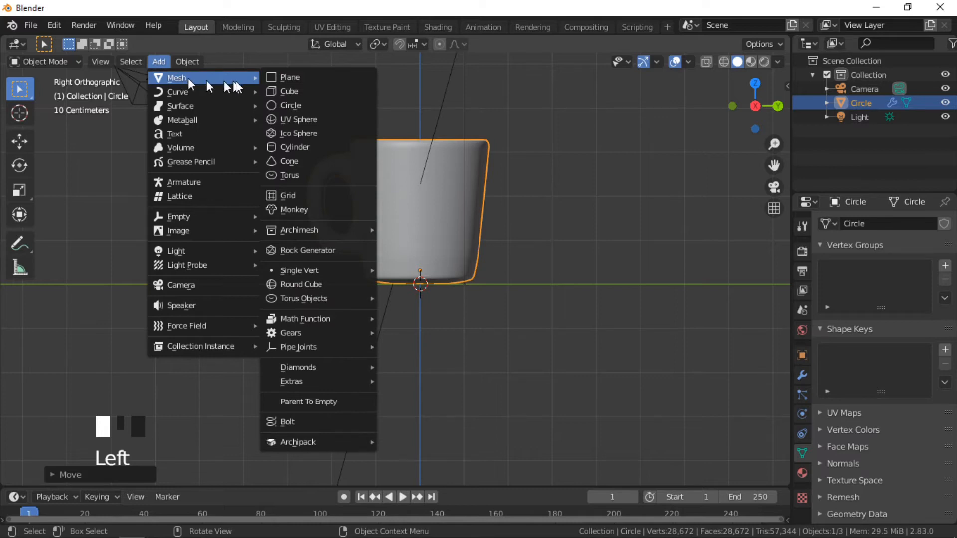
left_click(307, 79)
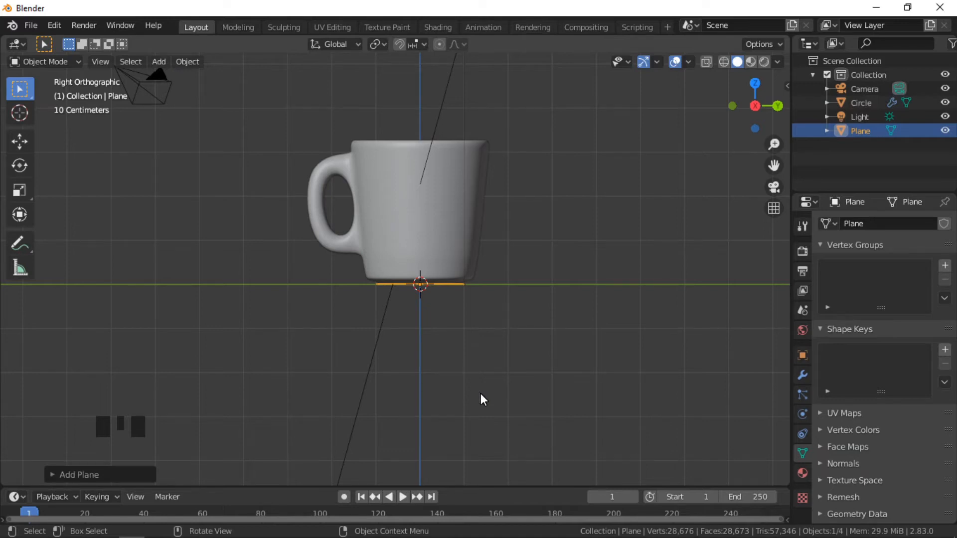
key("s")
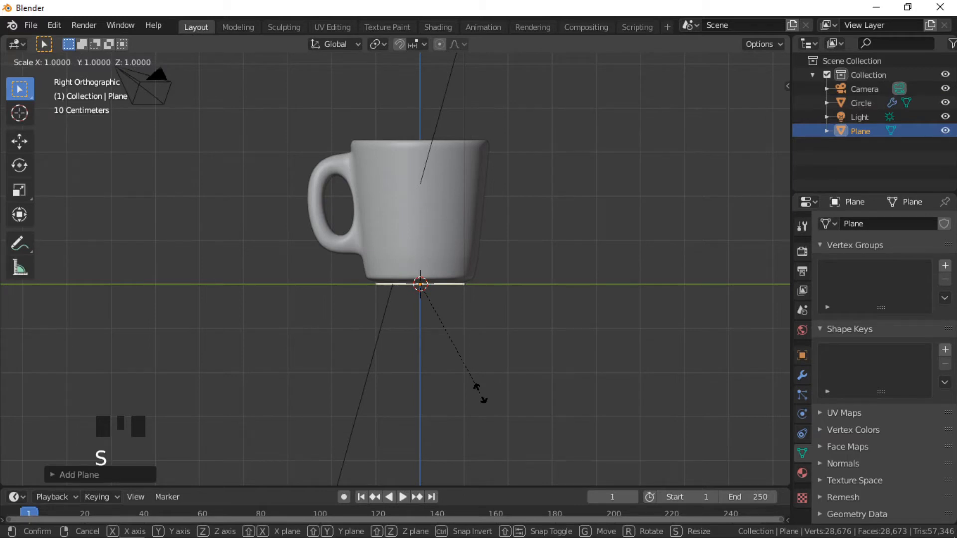
type("50")
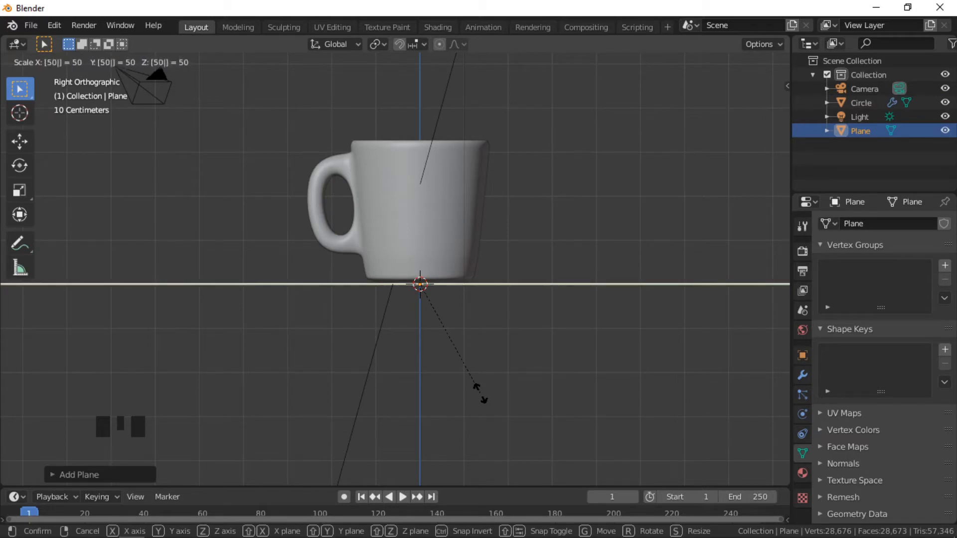
key("Return")
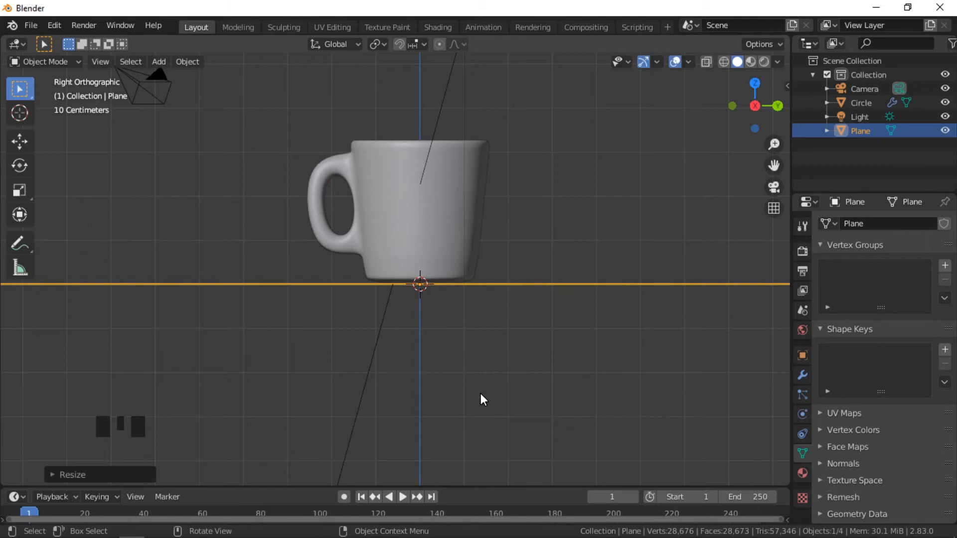
- Look through the scene camera and lock the camera to the view
middle_click_drag(481, 395, 482, 418)
scroll(481, 419, "down", 5)
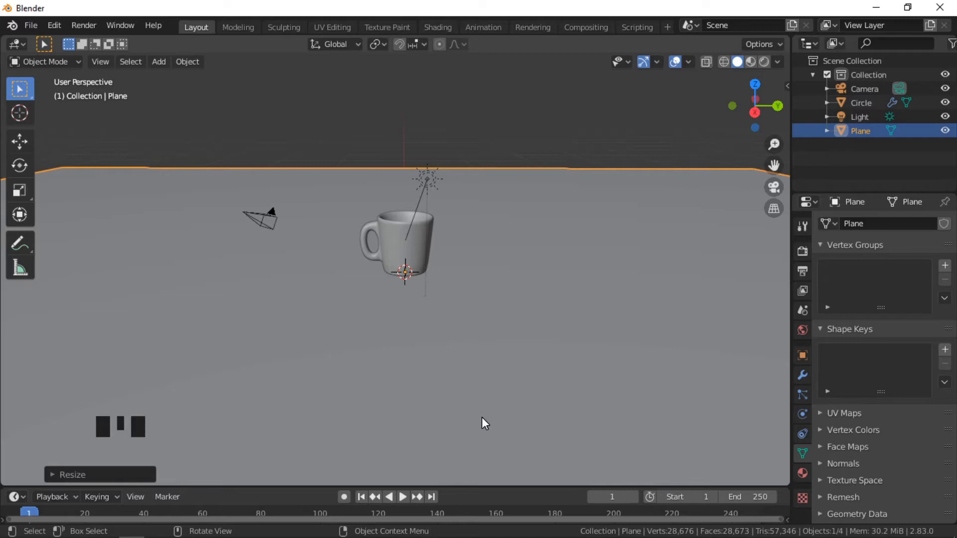
key("KP_0")
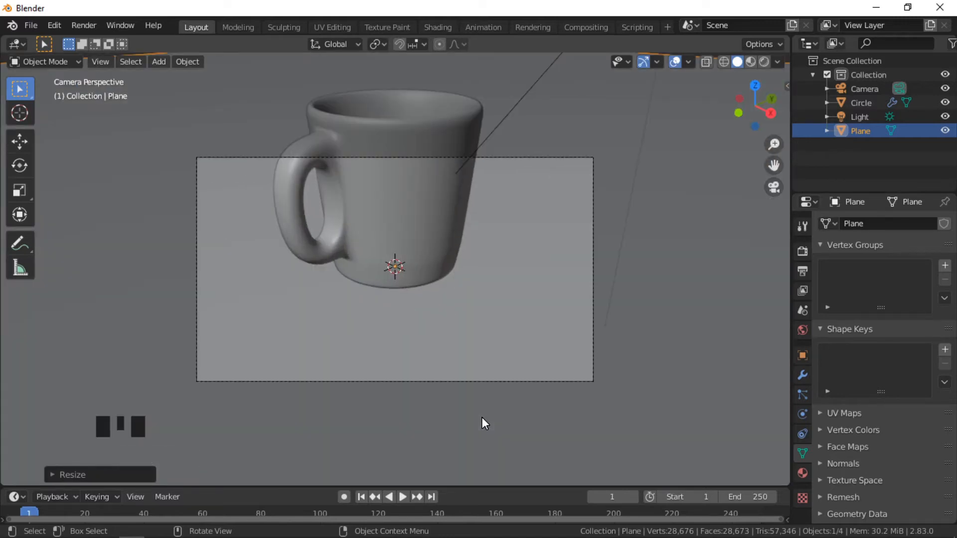
scroll(481, 416, "up", 2)
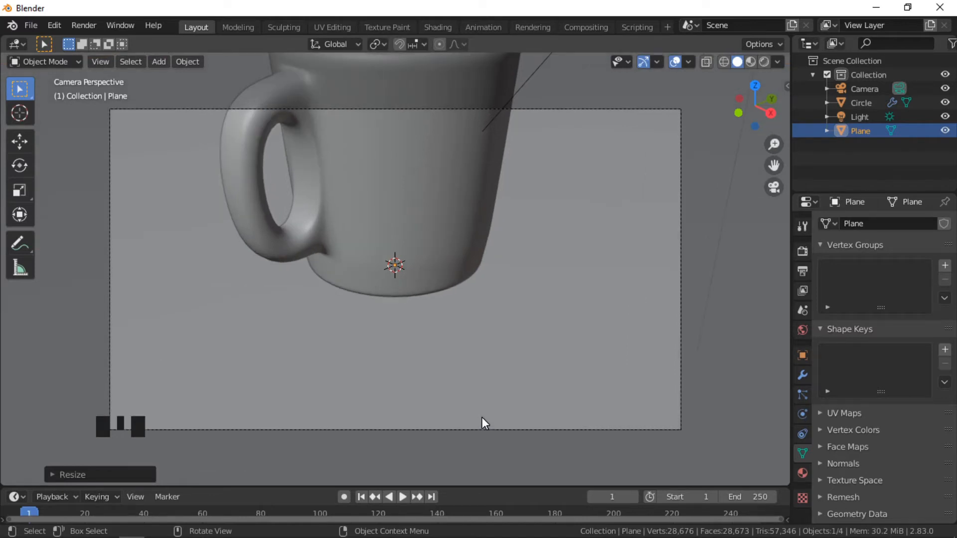
key("n")
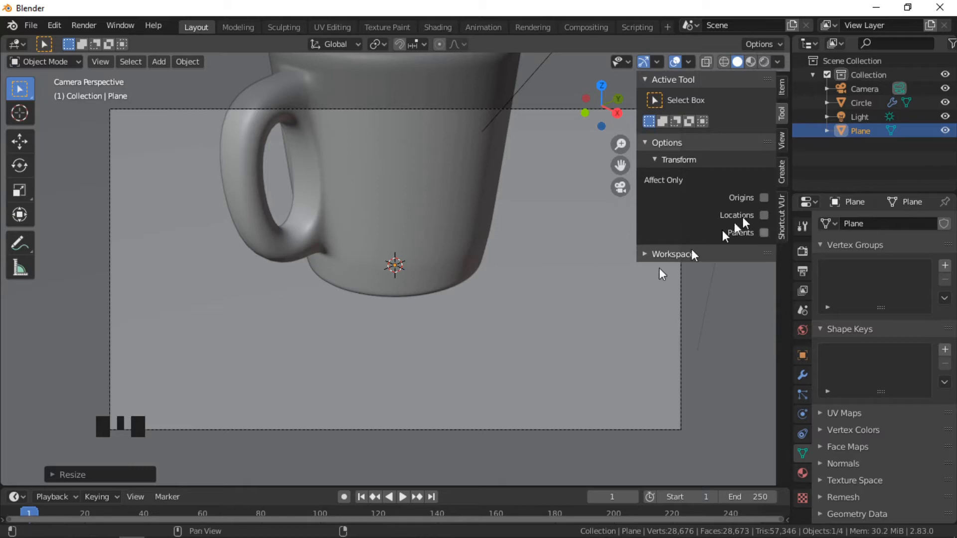
left_click(784, 144)
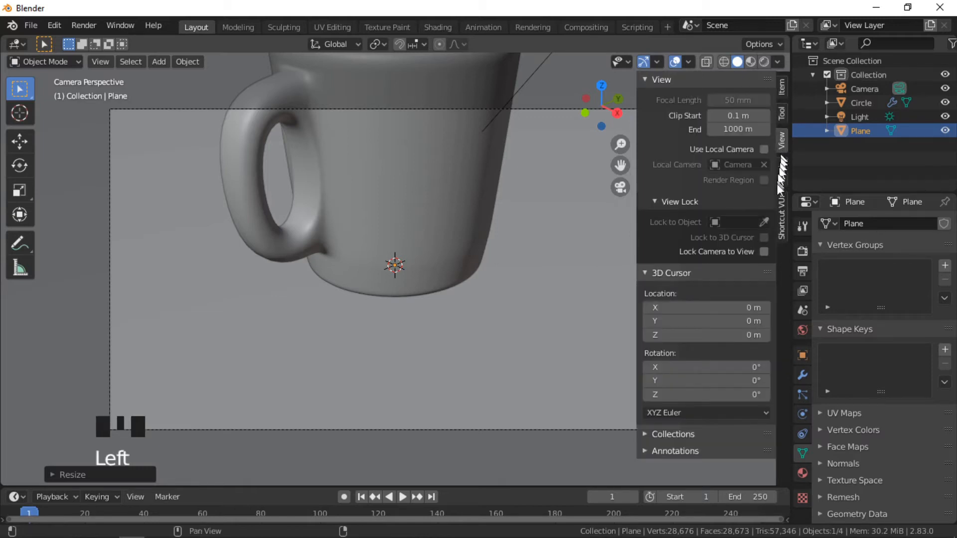
left_click(763, 251)
key("n")
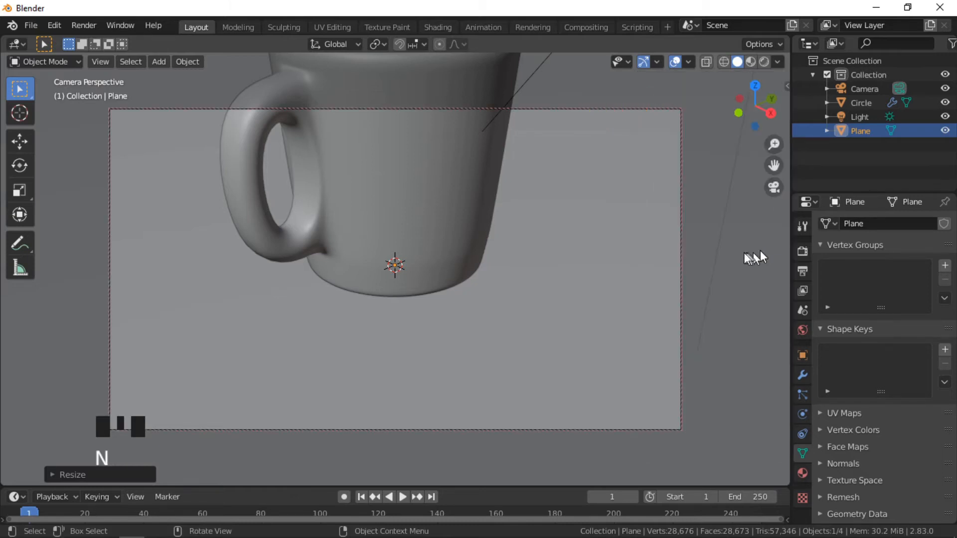
- Reframe the camera so the whole mug sits inside the frame, with its handle on the left side
scroll(660, 267, "down", 2)
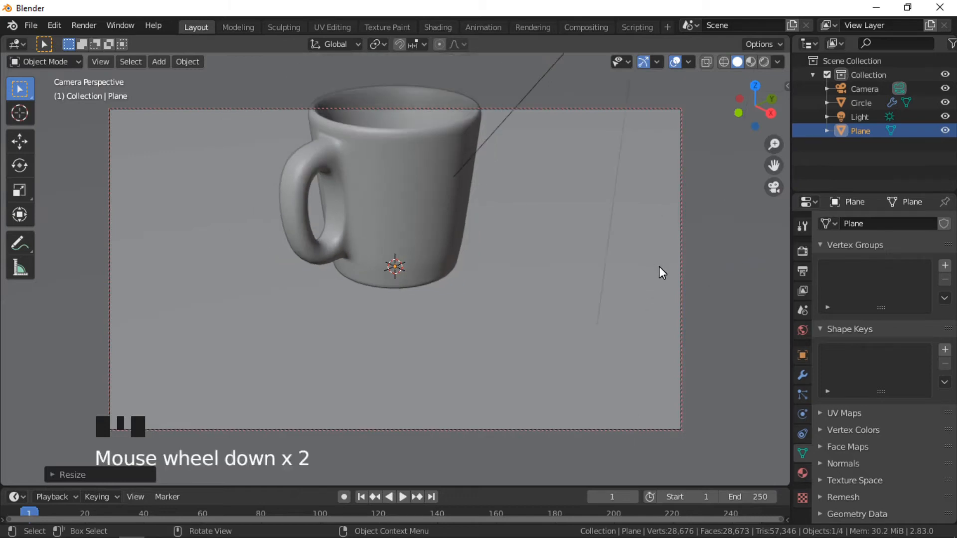
middle_click_drag(657, 269, 560, 258)
scroll(561, 256, "down", 1)
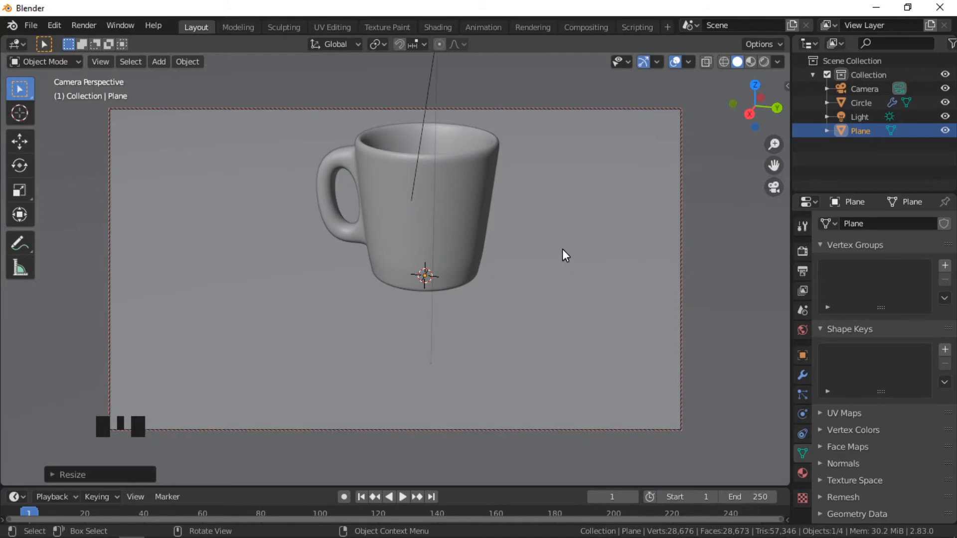
middle_click_drag(565, 244, 545, 246, "shift")
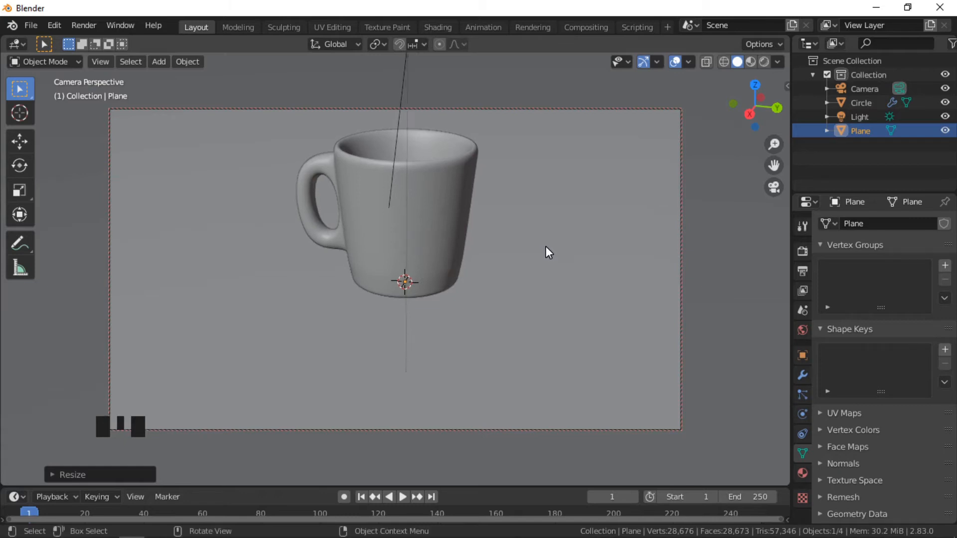
- Unlock the camera from the view and switch the viewport to rendered shading
key("n")
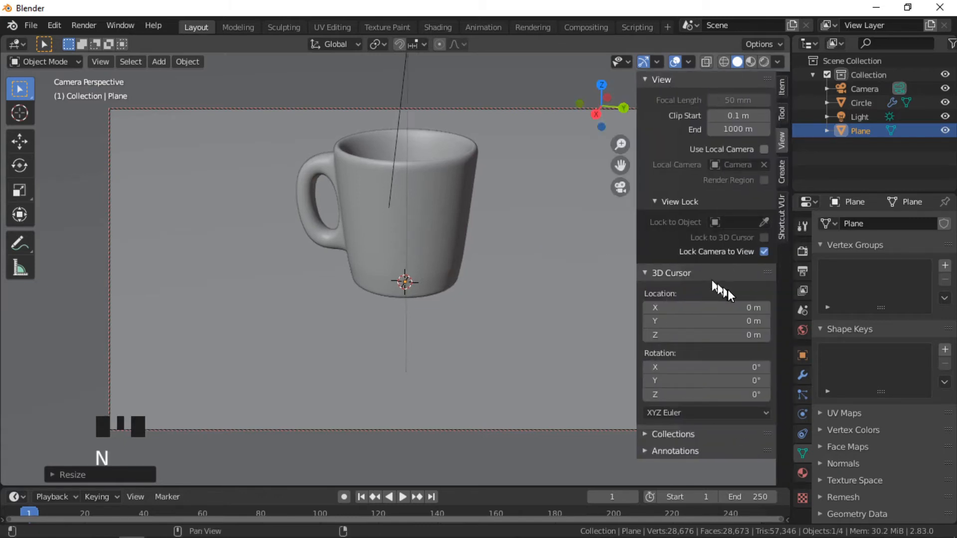
left_click(763, 252)
left_click(762, 252)
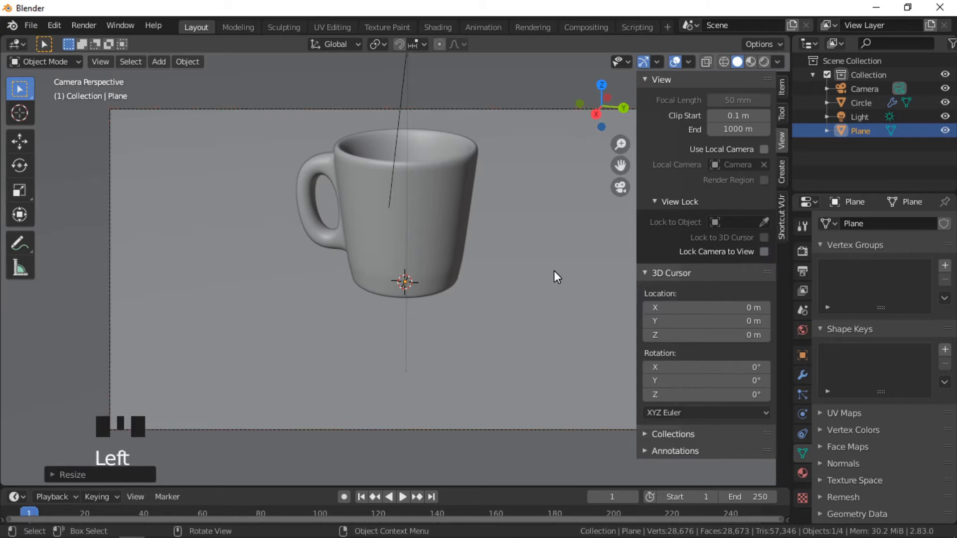
key("n")
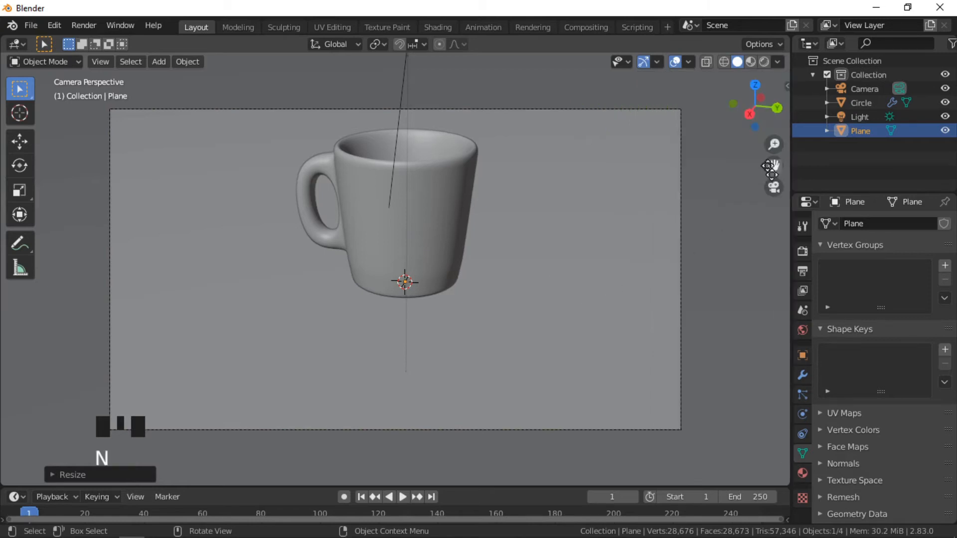
left_click(764, 62)
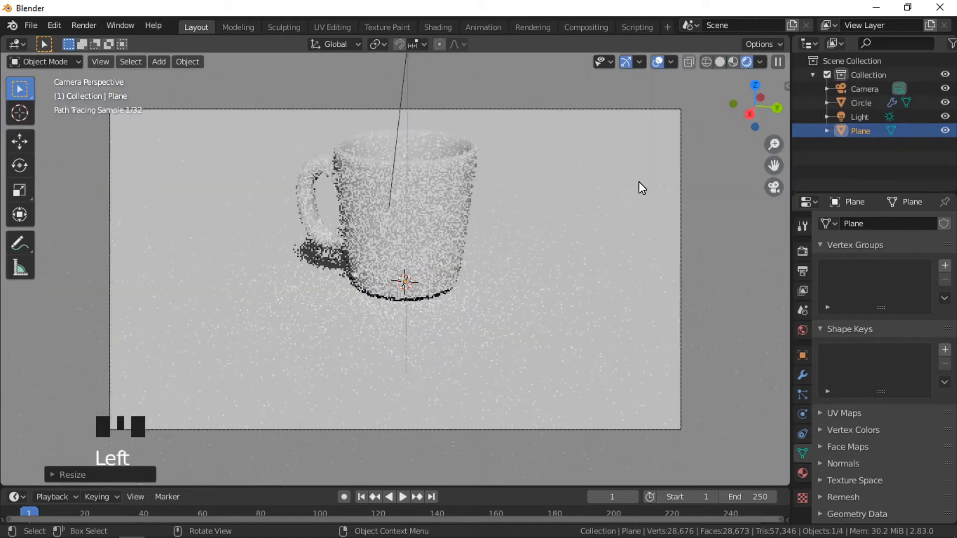
left_click(570, 280)
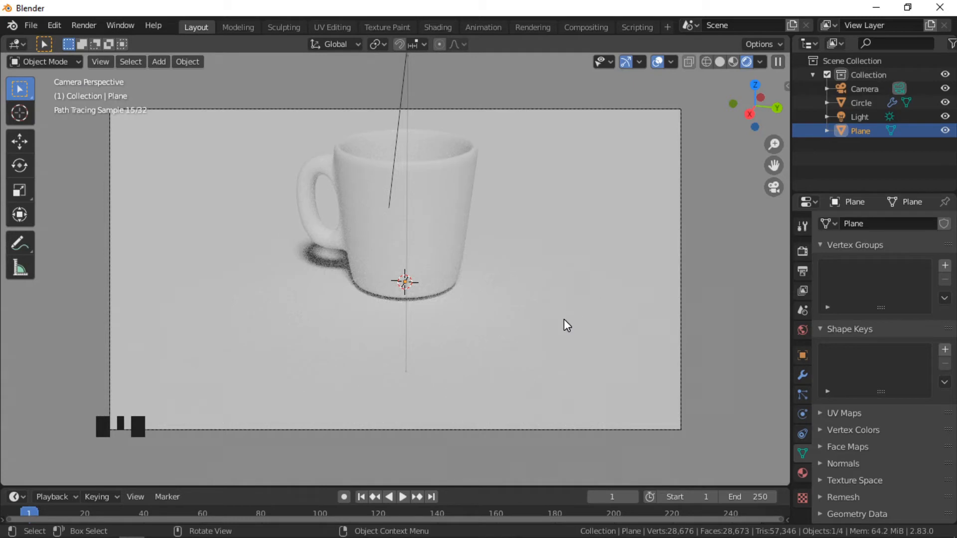
- Add a new material to the ground plane and set its base color to black
left_click(802, 474)
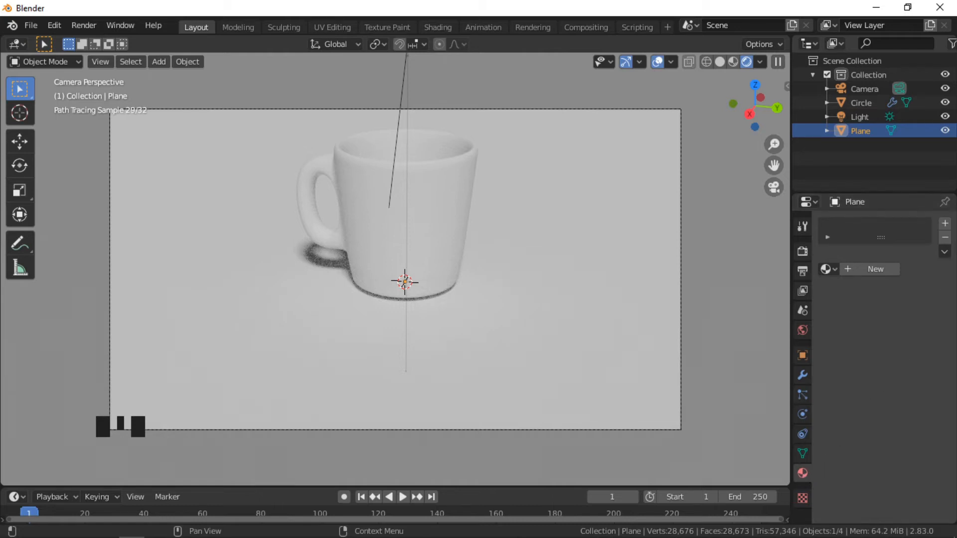
left_click(945, 224)
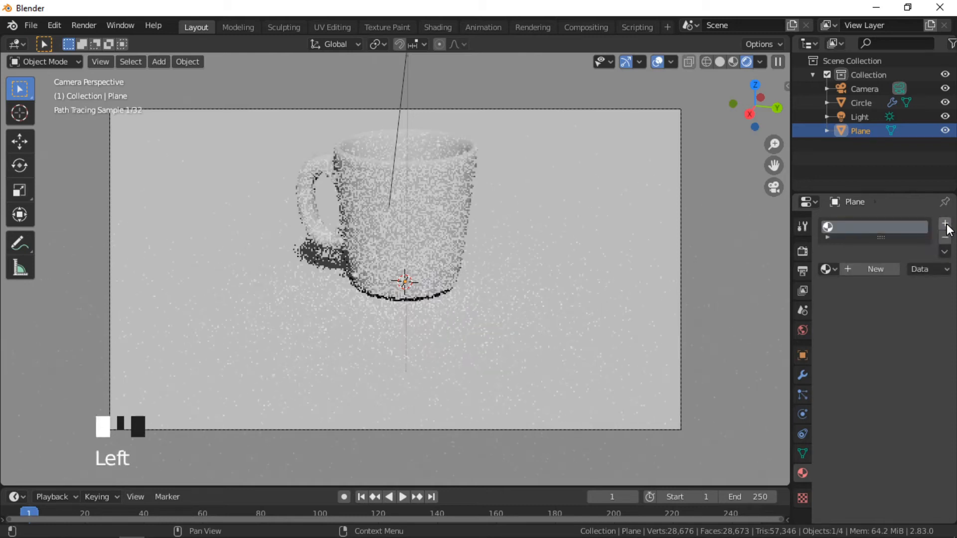
left_click(874, 272)
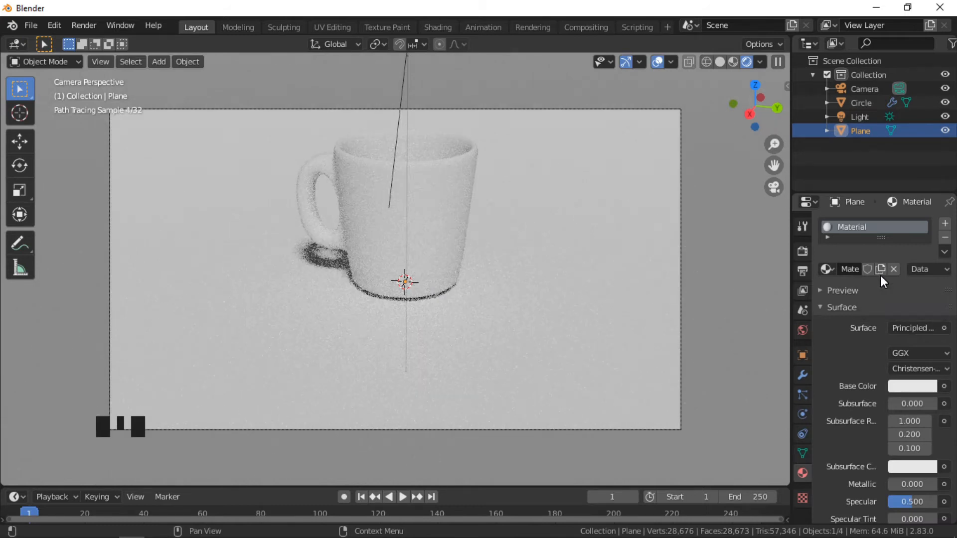
left_click(902, 388)
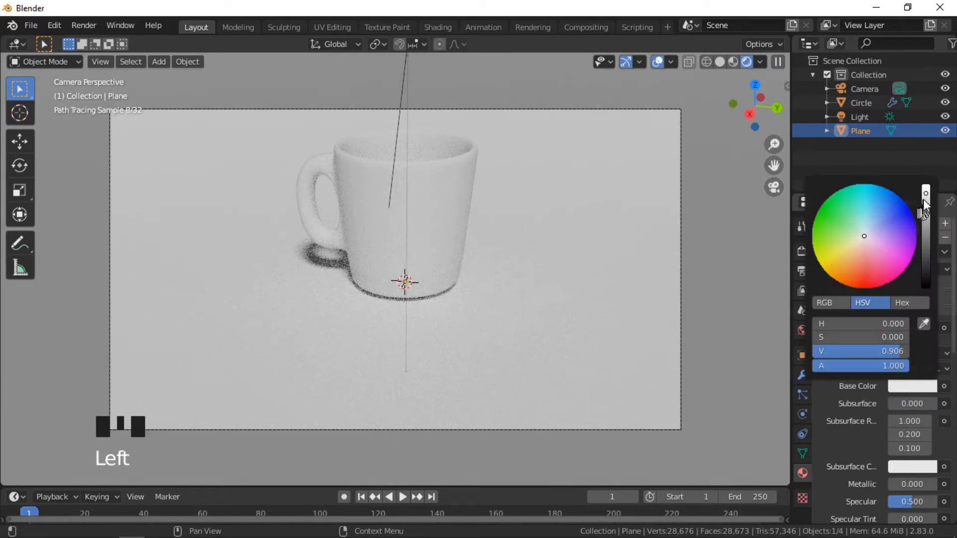
left_click_drag(924, 195, 926, 288)
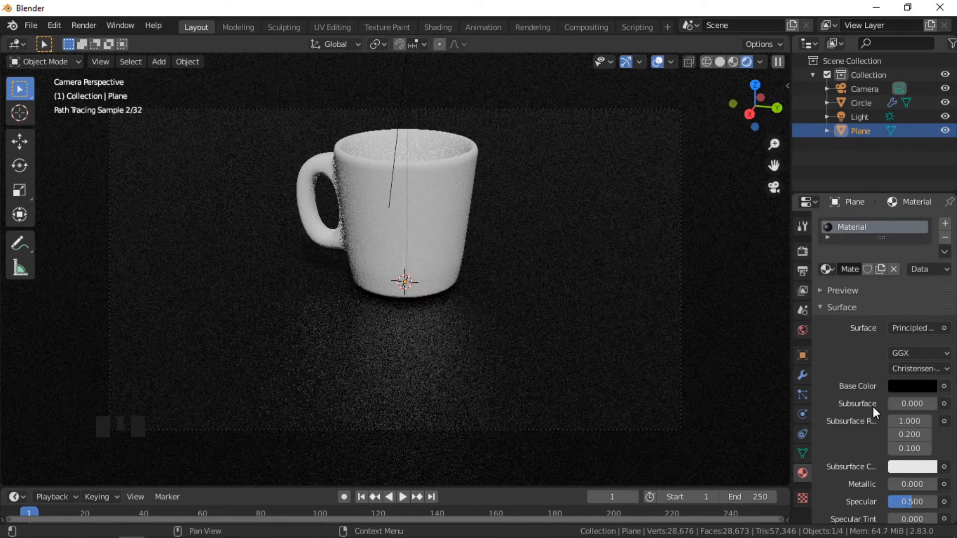
- Set the roughness of the ground plane's material to 0
scroll(872, 407, "down", 3)
scroll(880, 410, "down", 1)
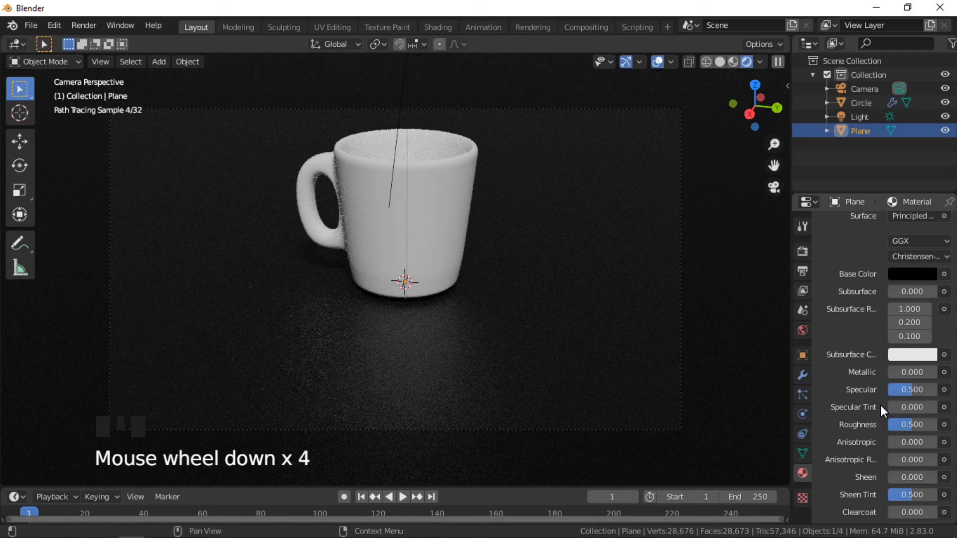
scroll(883, 404, "down", 1)
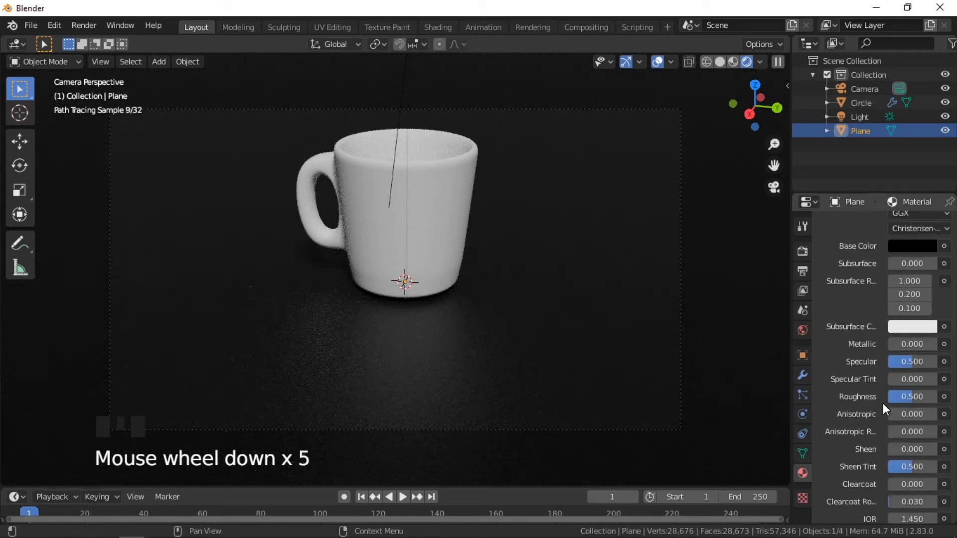
left_click_drag(904, 396, 857, 388)
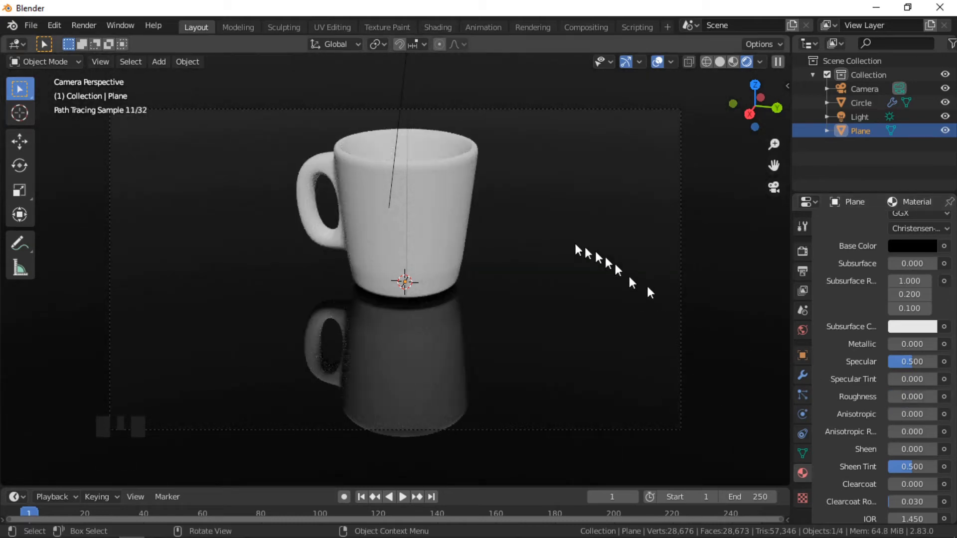
- Add a new material to the mug and set its roughness to 0.25
left_click(411, 206)
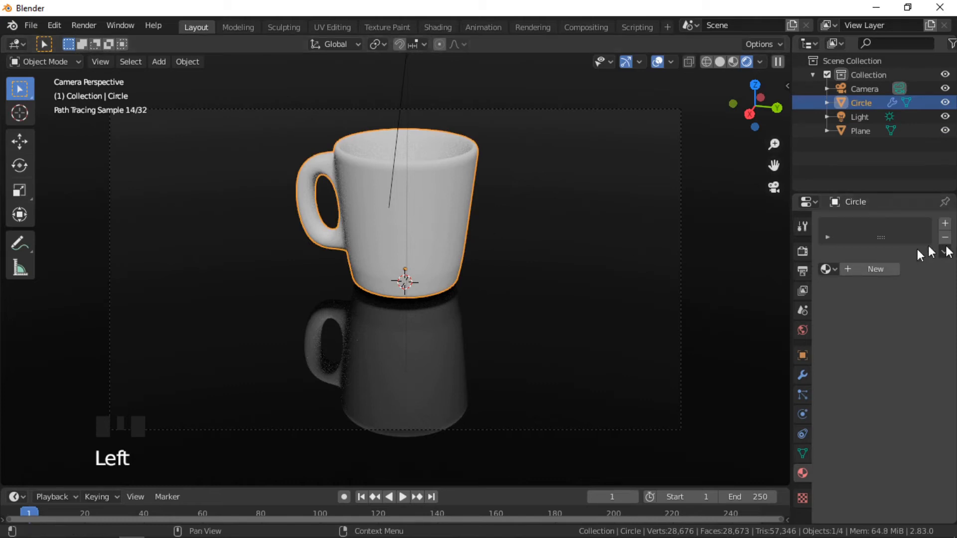
left_click(945, 224)
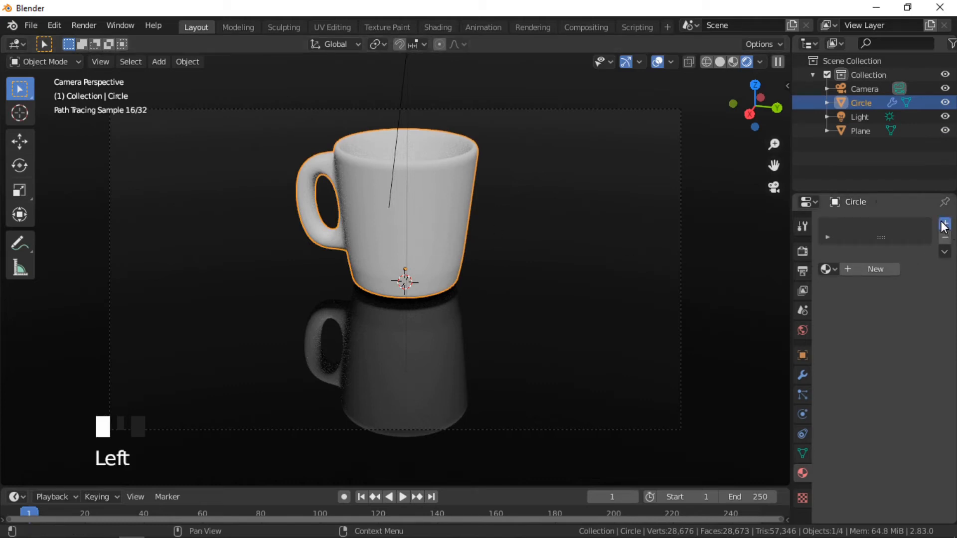
left_click(851, 271)
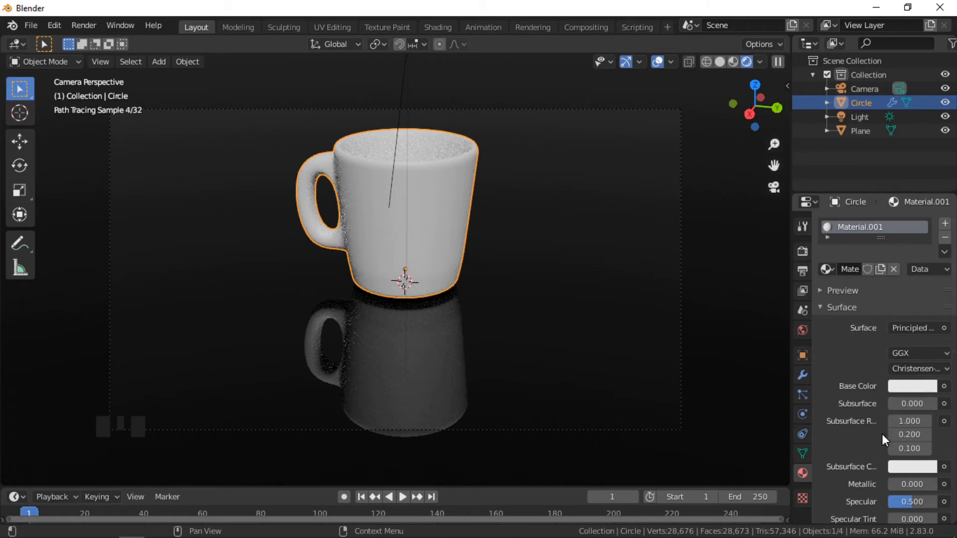
scroll(881, 434, "down", 2)
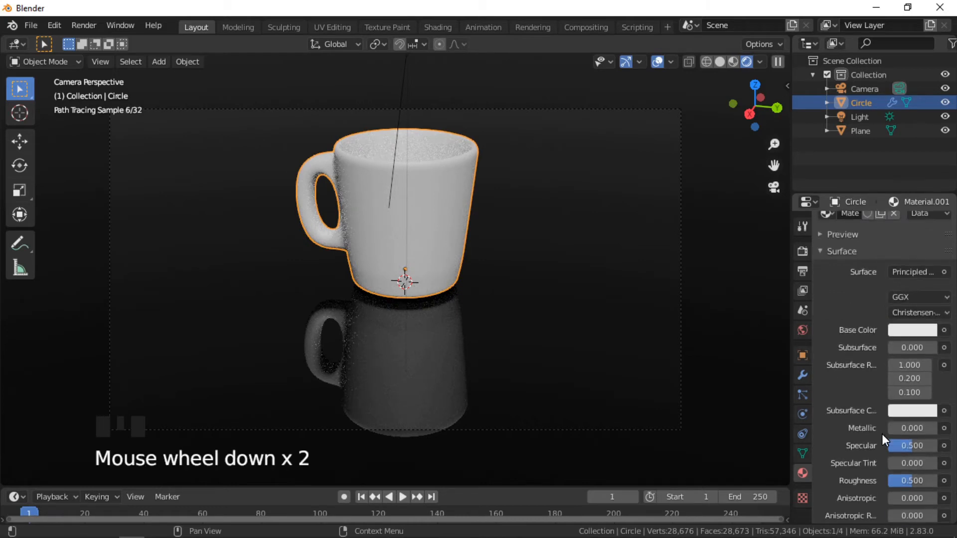
left_click(899, 482)
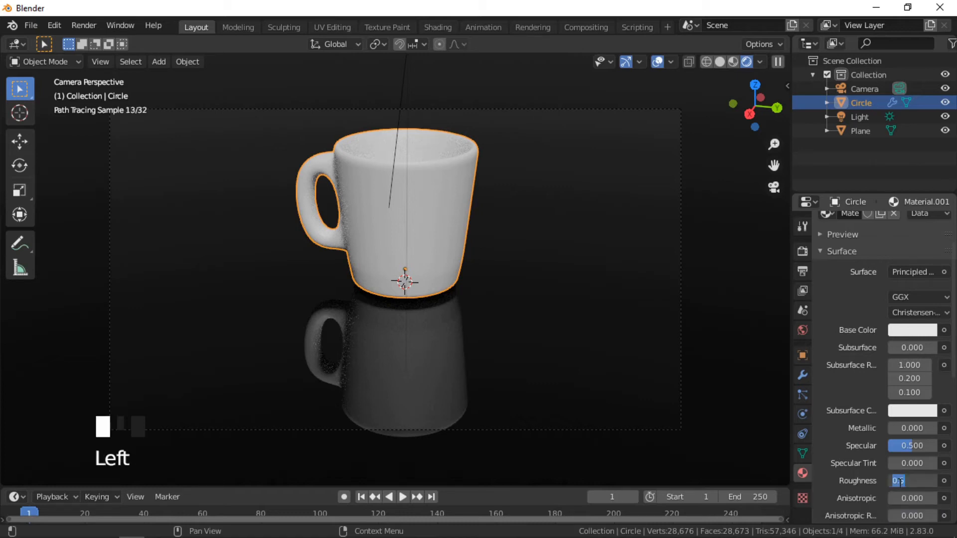
key("BackSpace")
type(".2")
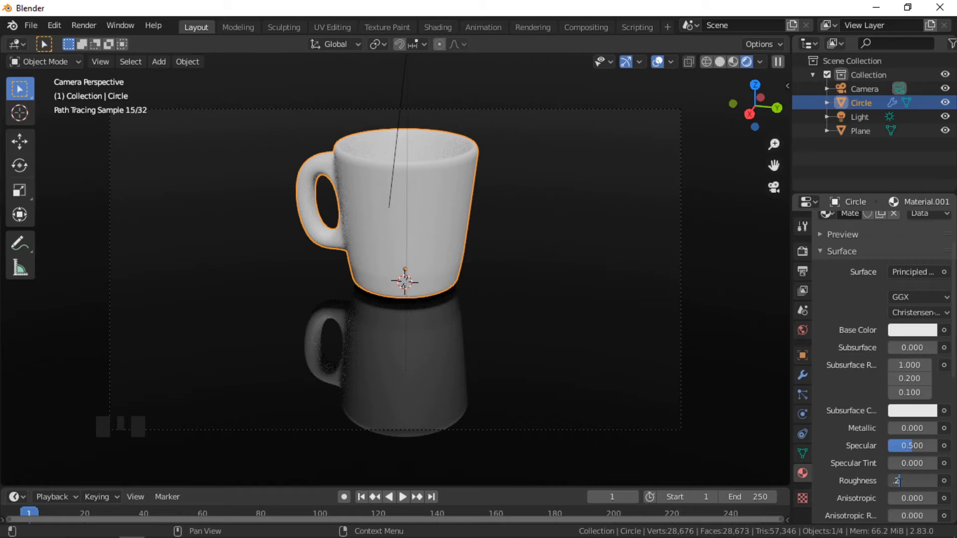
type("5")
key("Return")
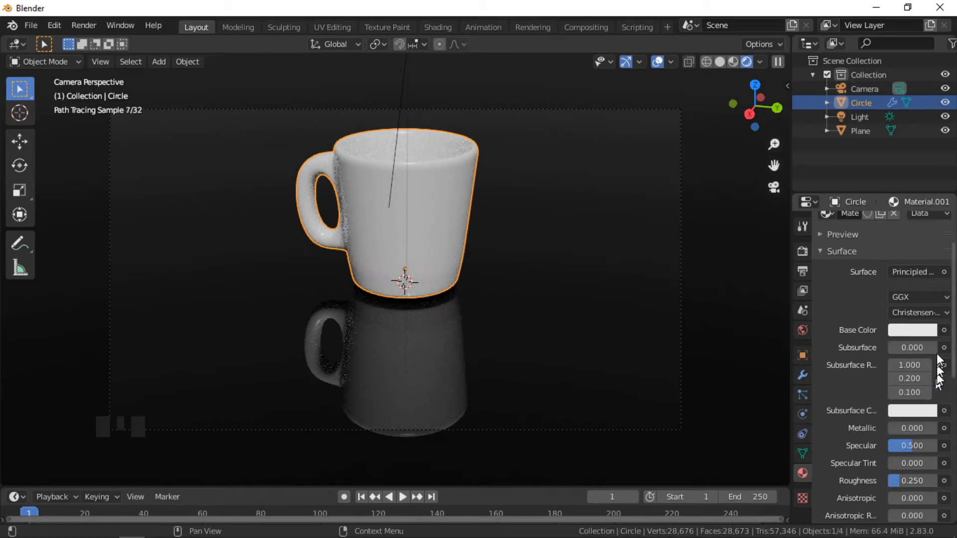
- Rename the mug's material as Cup
scroll(925, 347, "up", 6)
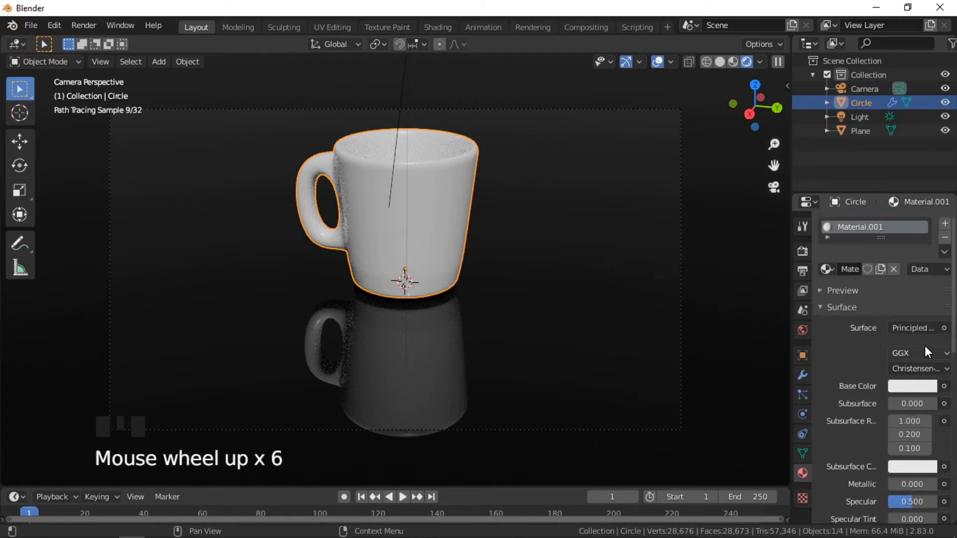
left_click(854, 225)
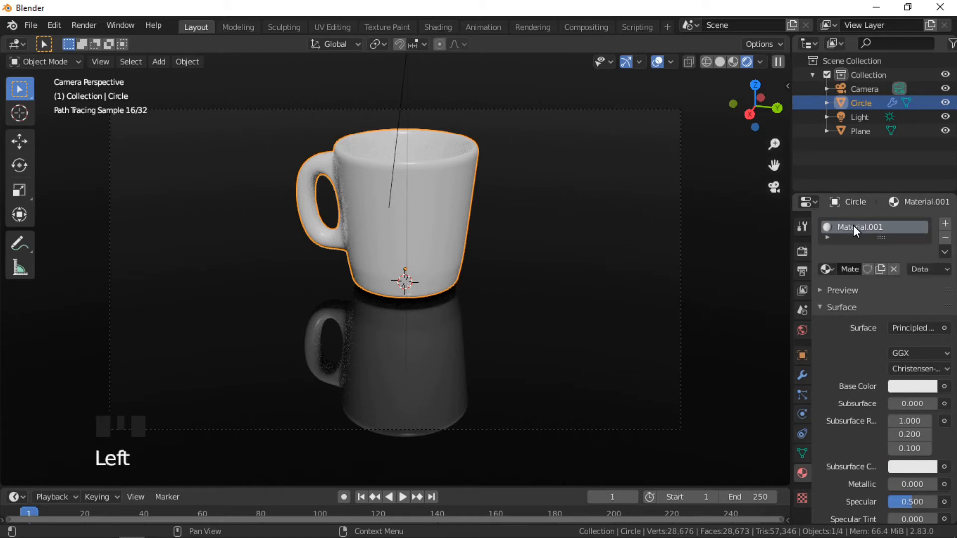
left_click(853, 226)
double_click(854, 226)
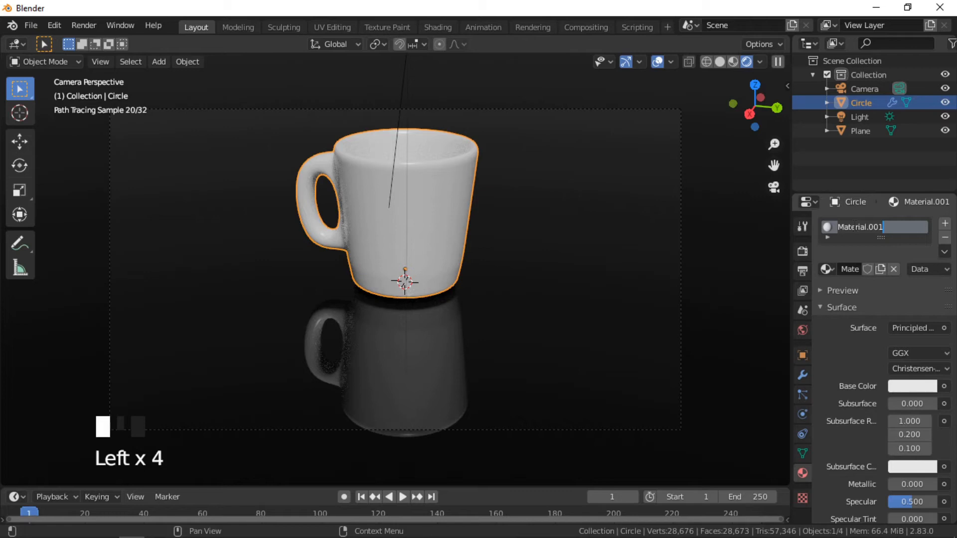
type("C")
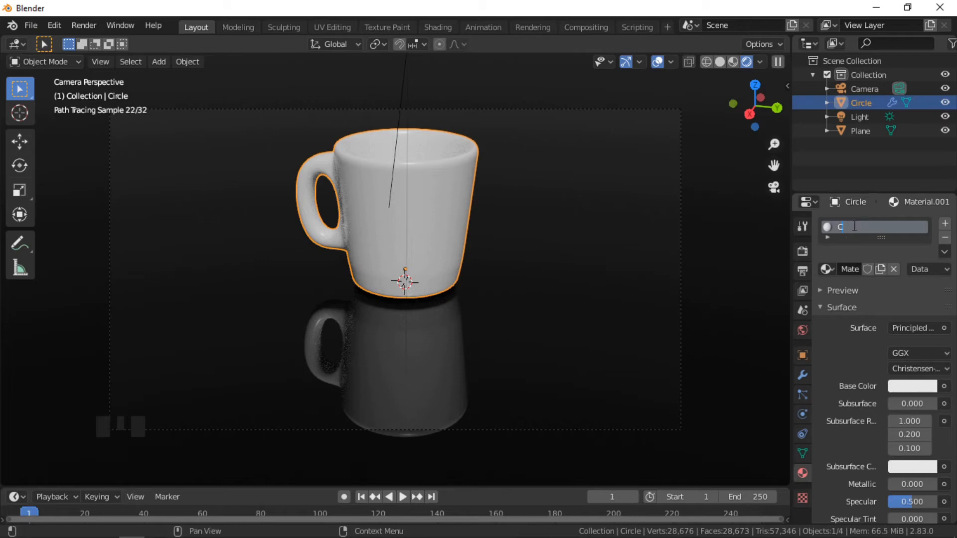
type("up")
key("Return")
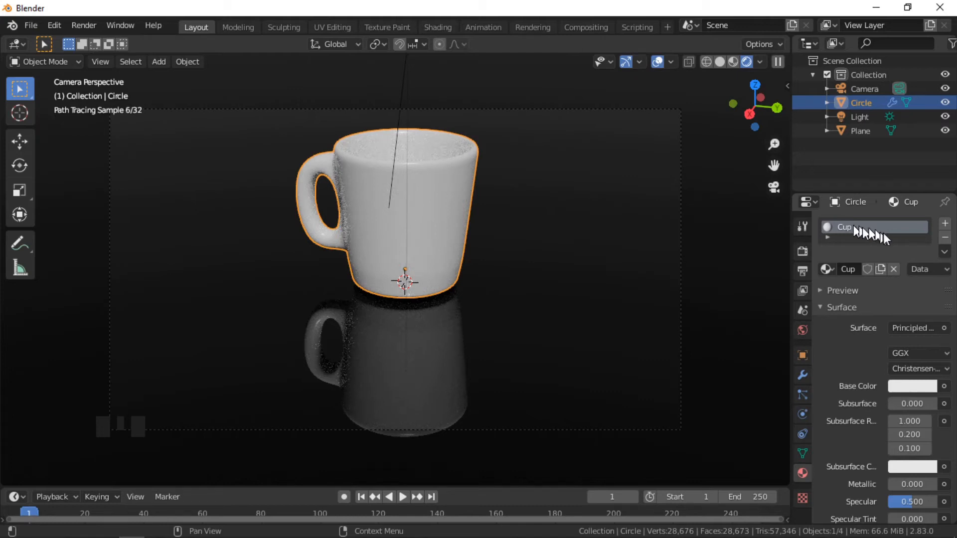
- Add a second material to the mug and paste the copied settings of the Cup material into it
left_click(945, 226)
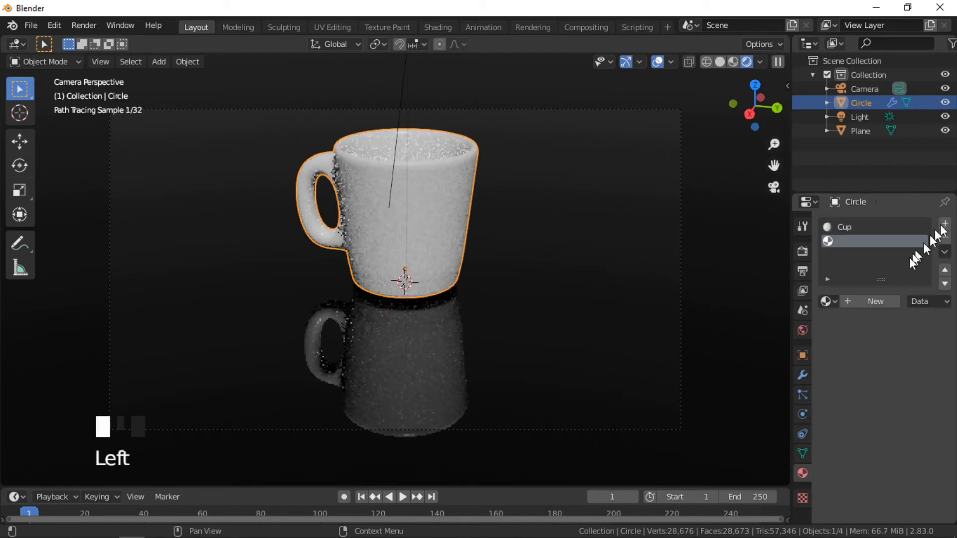
left_click(864, 306)
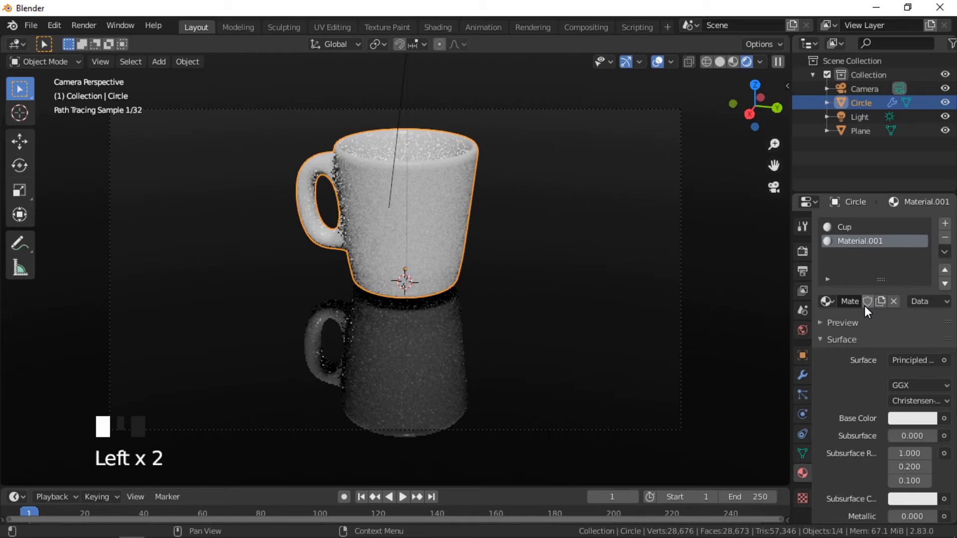
left_click(847, 228)
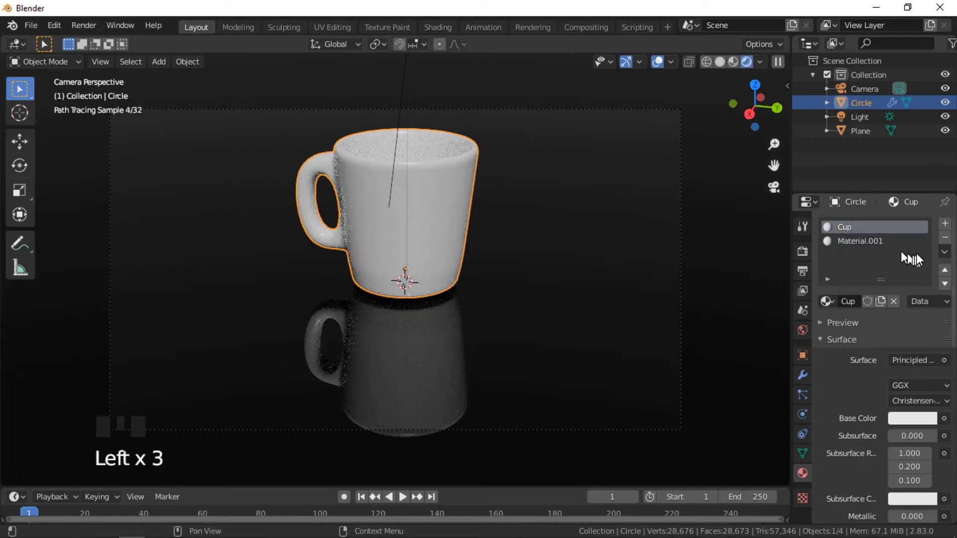
left_click(945, 253)
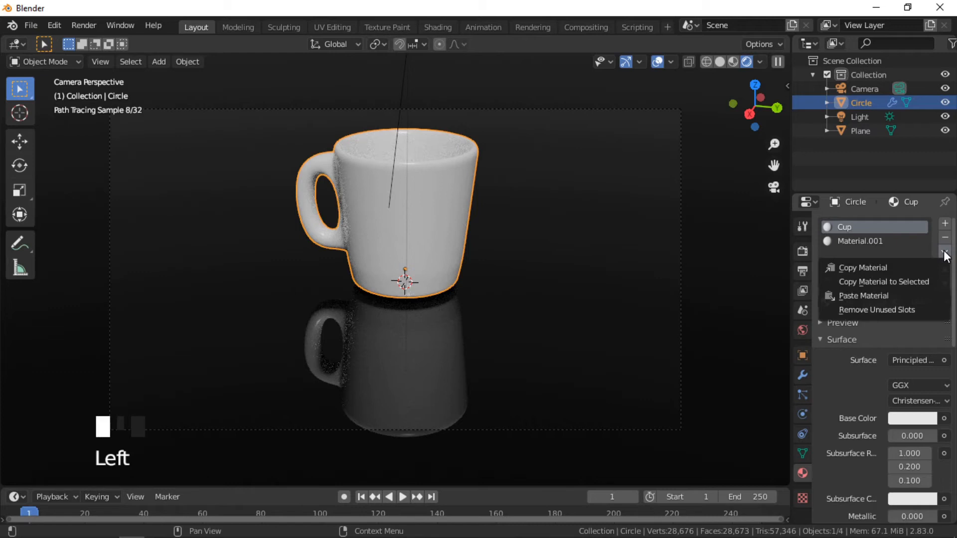
left_click(917, 262)
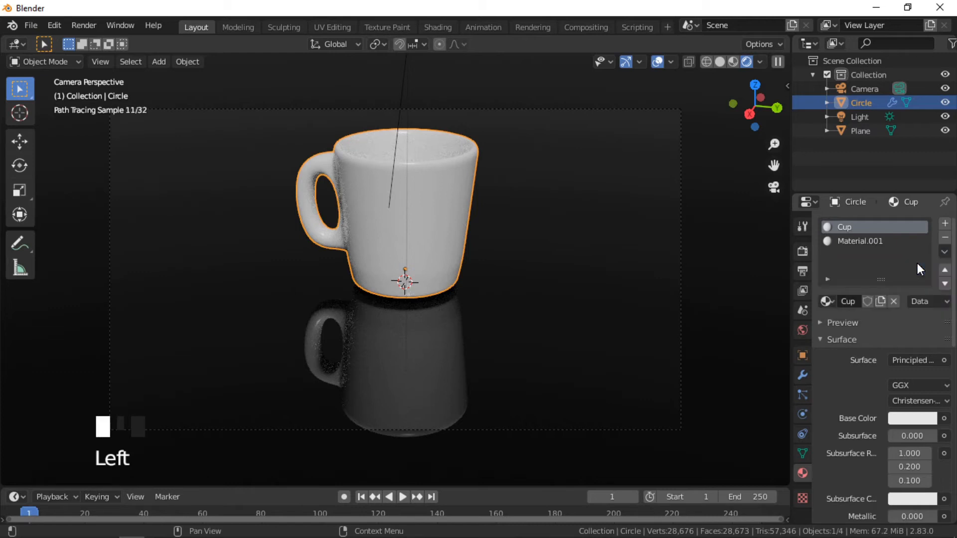
left_click(872, 237)
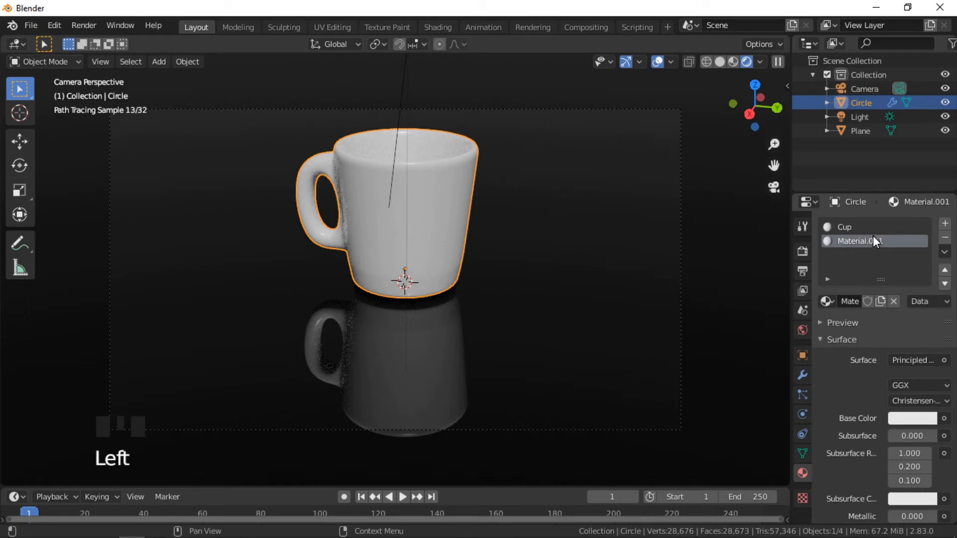
left_click(945, 252)
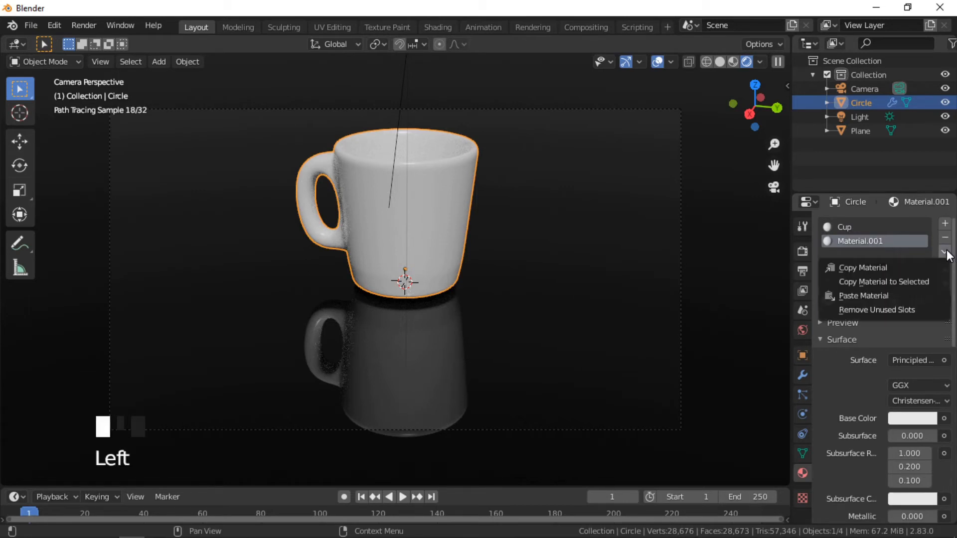
left_click(866, 296)
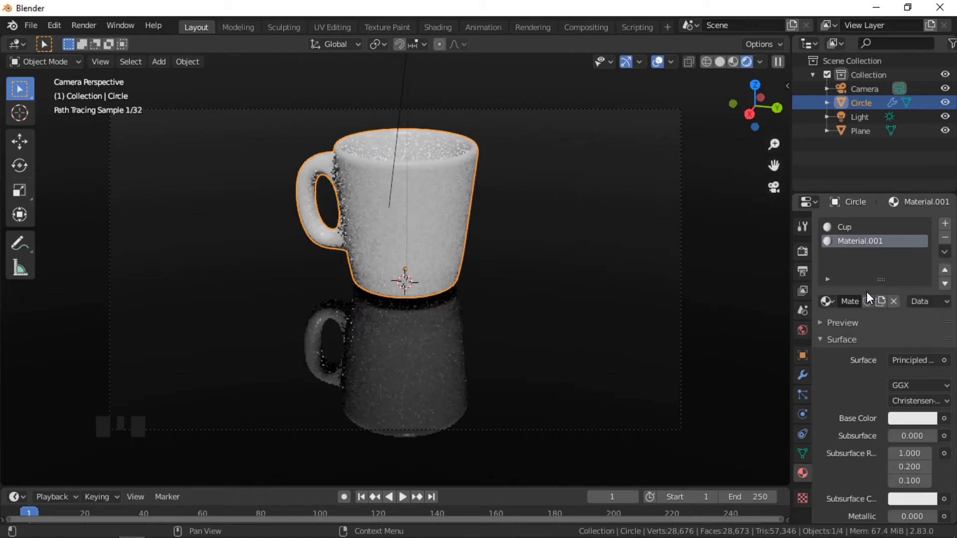
- Rename the mug's second material as Logo
double_click(863, 241)
type("L")
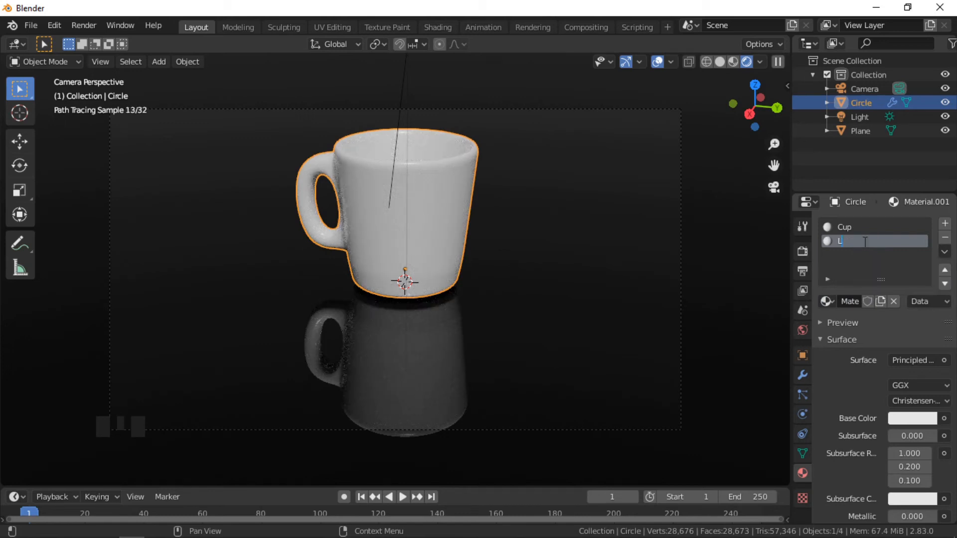
type("ogo")
key("Return")
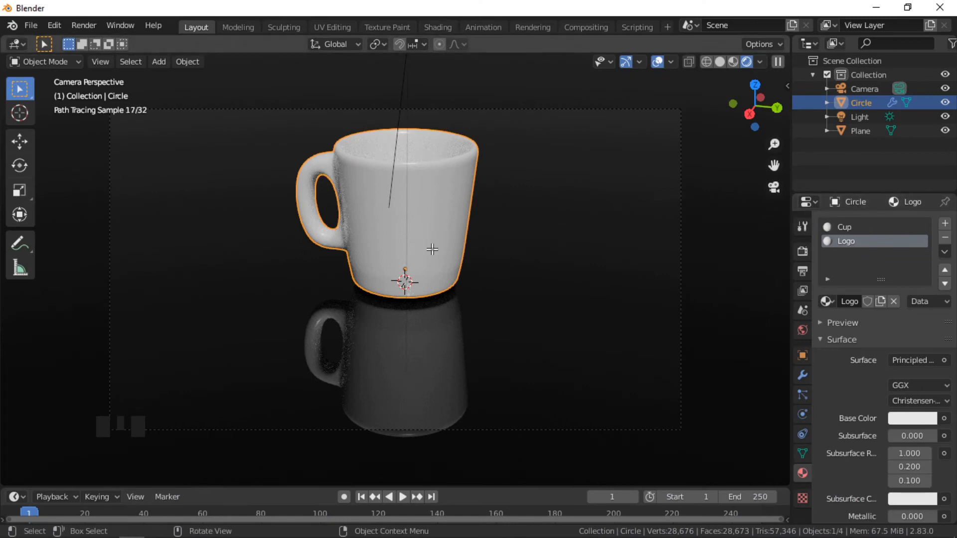
- Unwrap the eight tall faces across the mug's front wall and assign the Logo material to them
key("Tab")
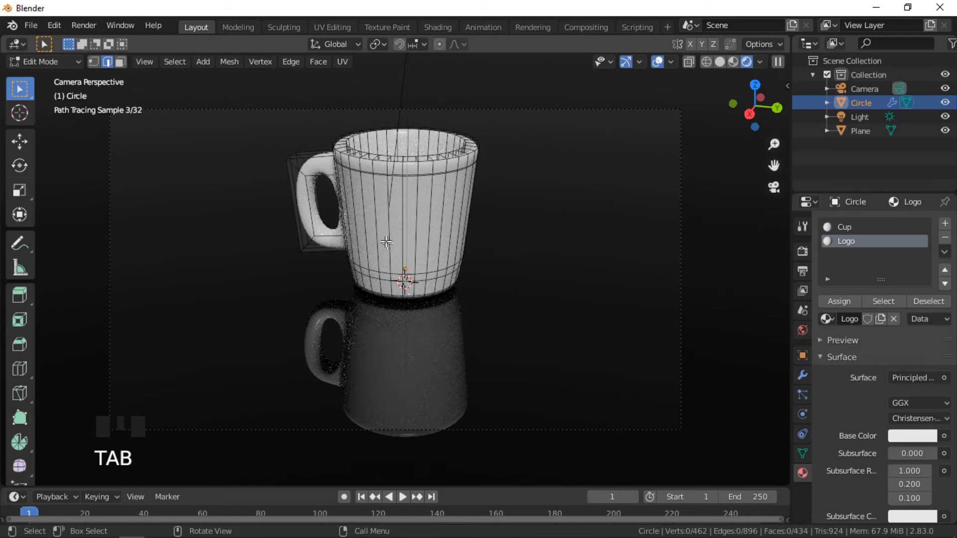
left_click(119, 61)
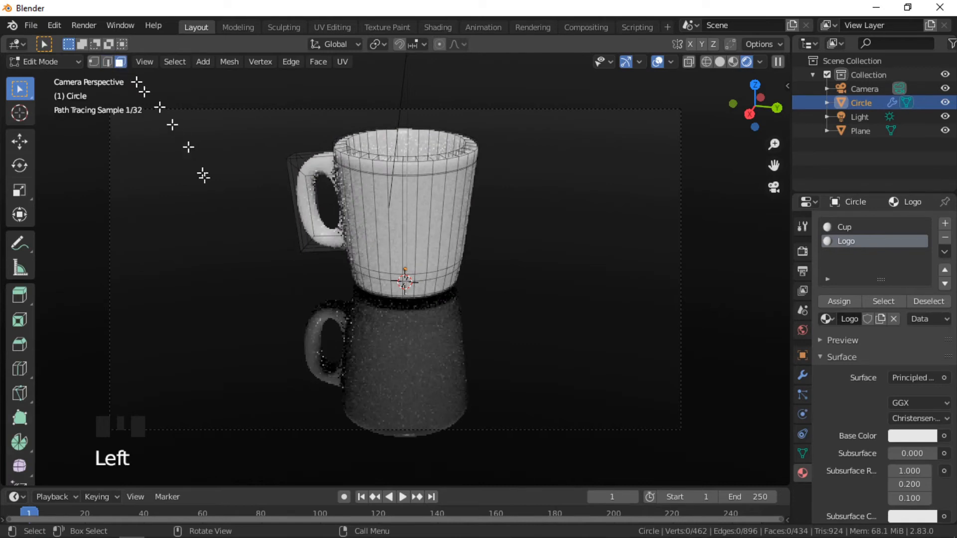
left_click(367, 212)
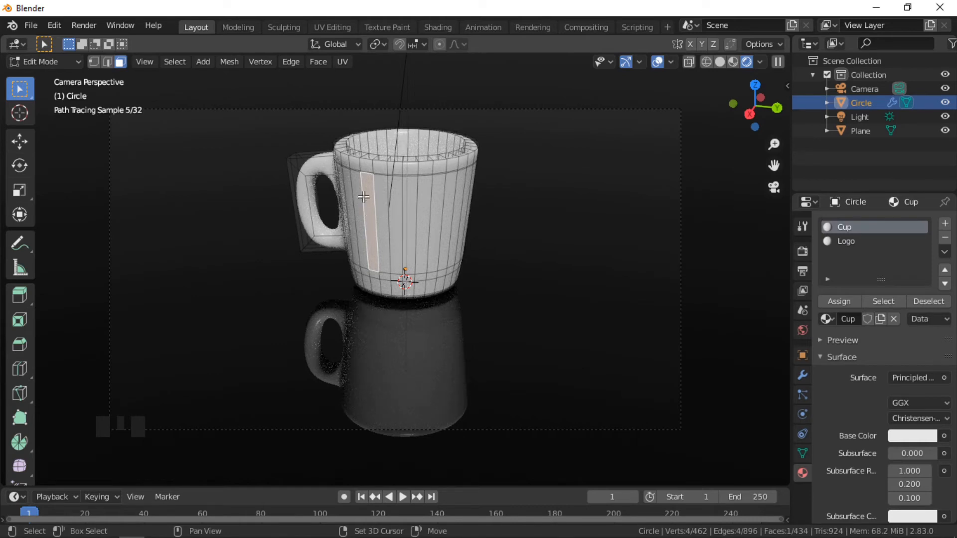
left_click(384, 203, "shift")
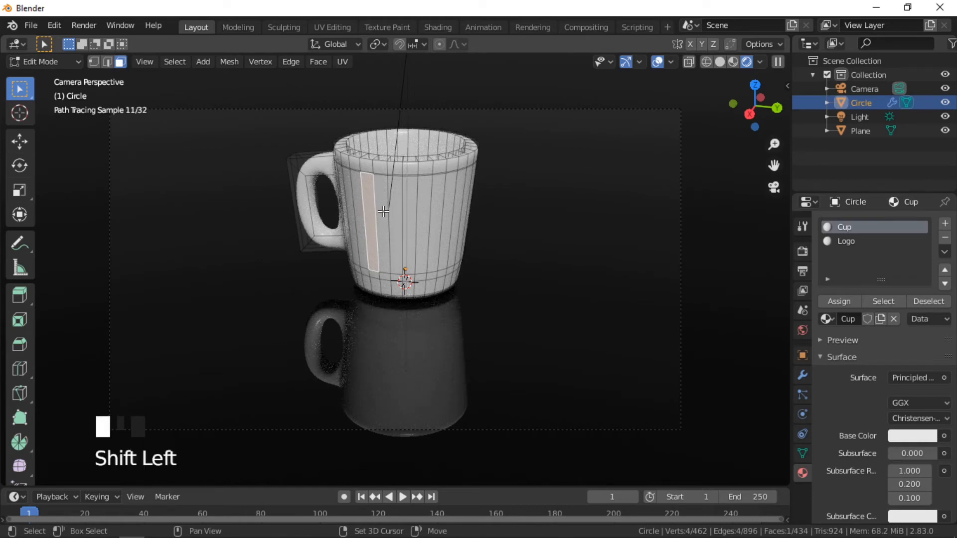
left_click(401, 214, "shift")
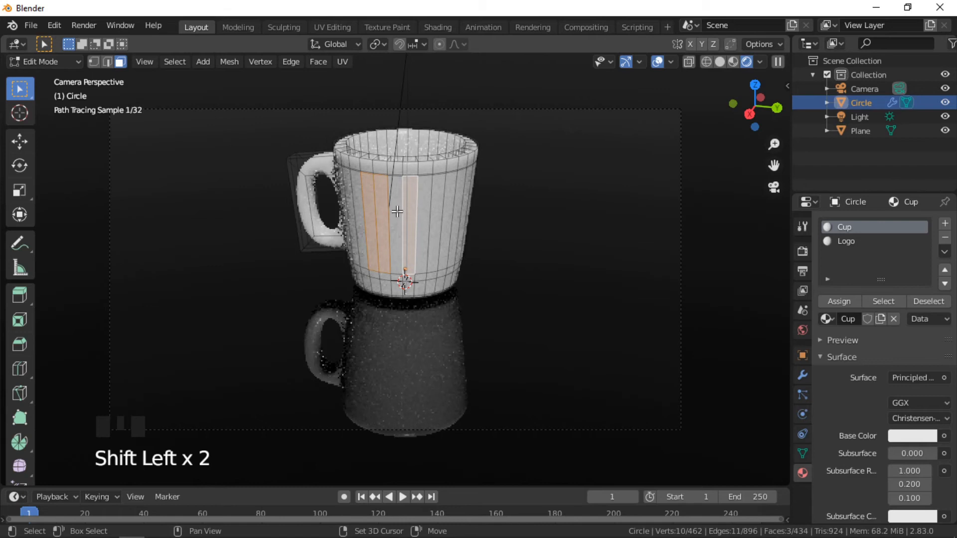
left_click(397, 212, "shift")
left_click(431, 220, "shift")
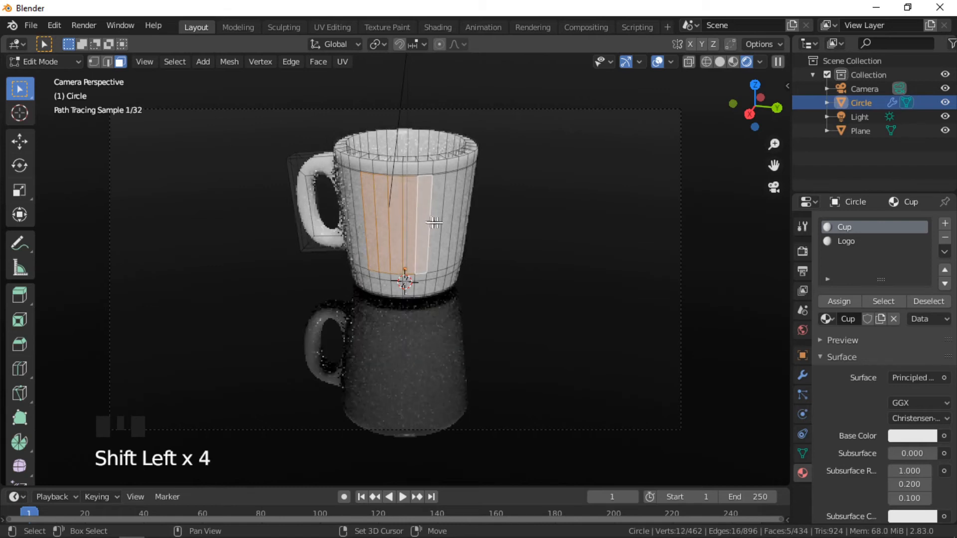
left_click(443, 216, "shift")
left_click(453, 210, "shift")
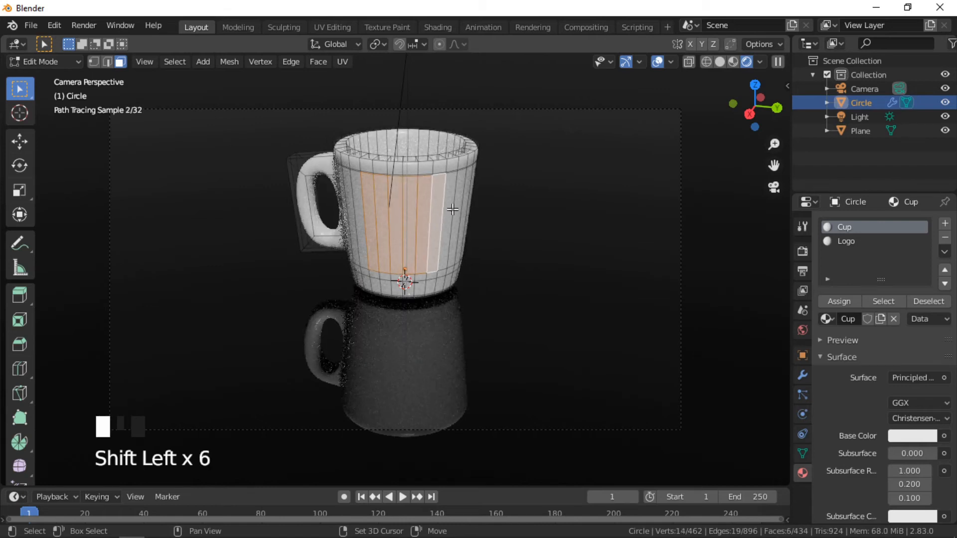
left_click(366, 219, "shift")
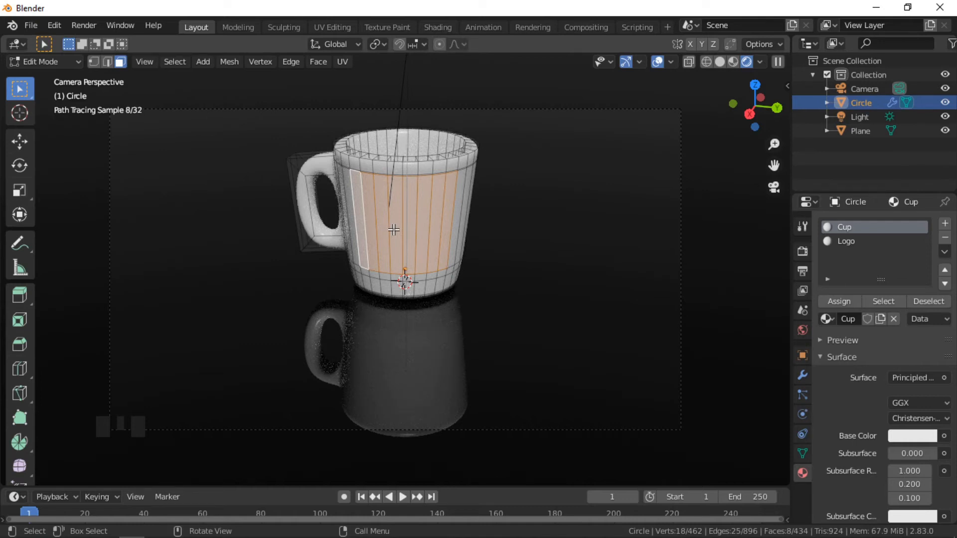
key("u")
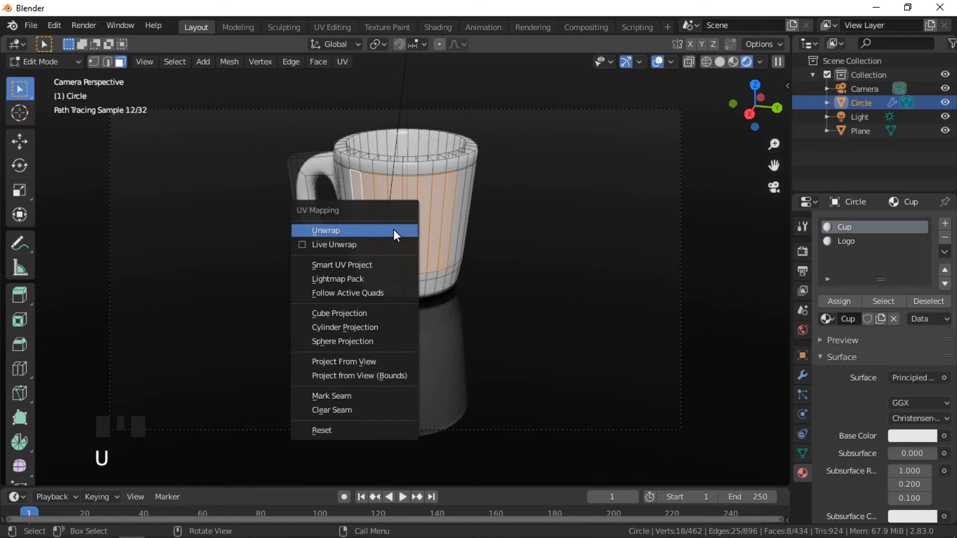
left_click(394, 231)
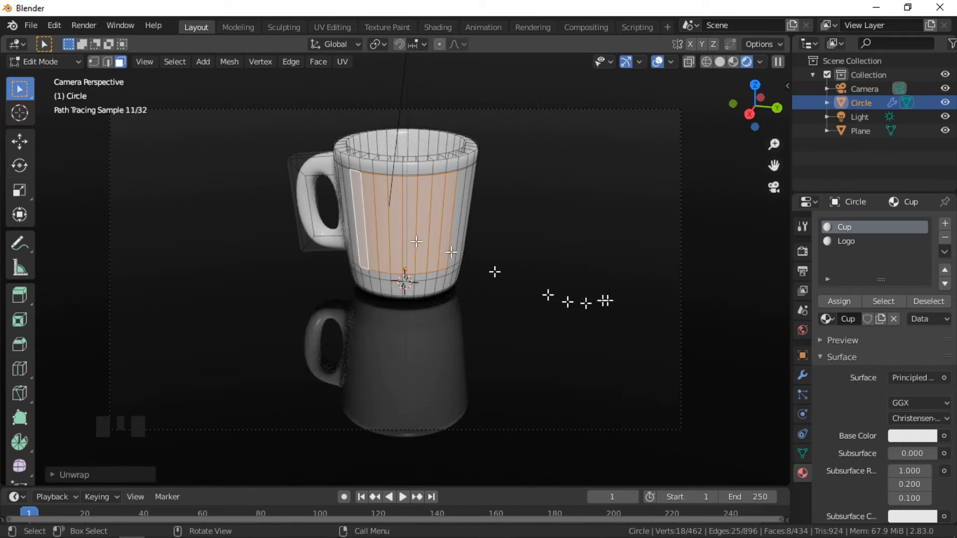
left_click(847, 241)
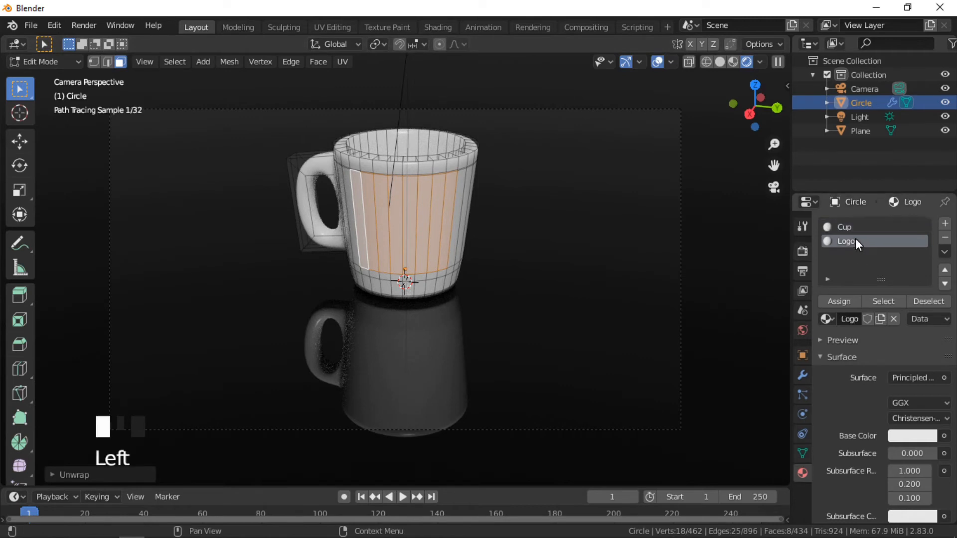
left_click(847, 300)
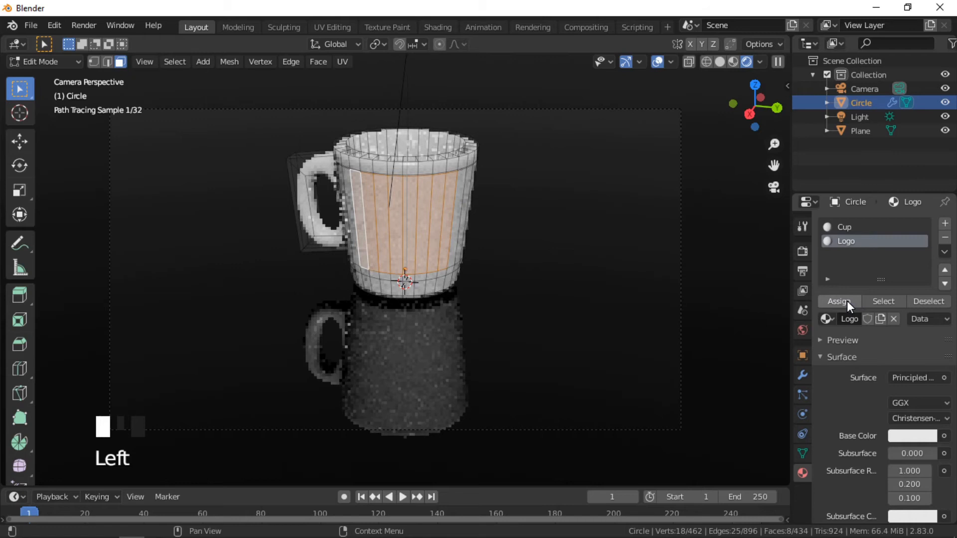
- Switch to the Shading workspace and show the mug's front in rendered viewport shading
left_click(442, 29)
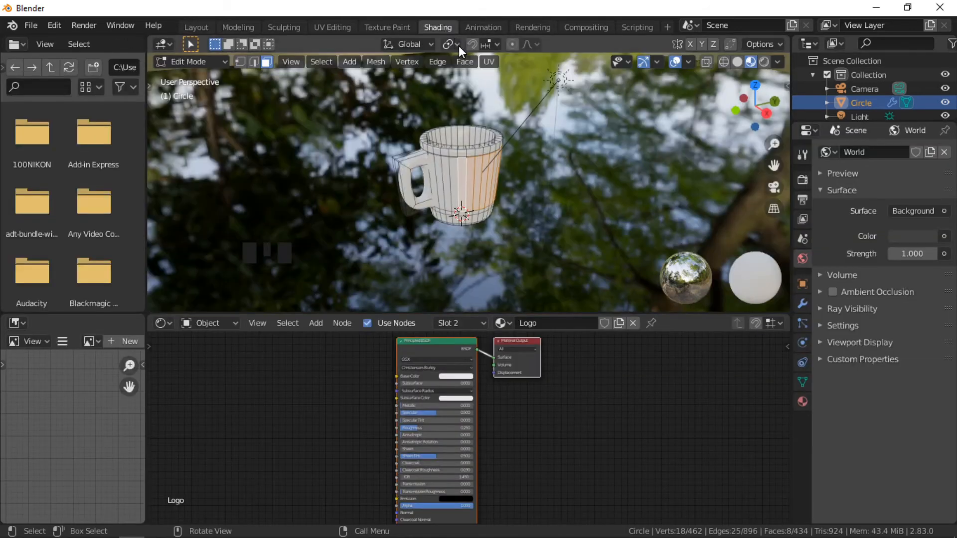
left_click(763, 62)
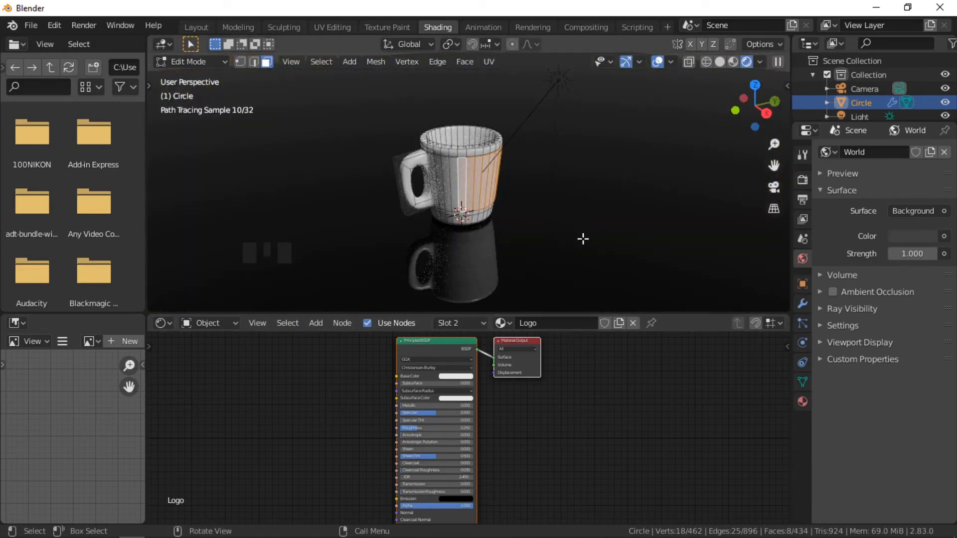
middle_click_drag(582, 237, 536, 238)
scroll(493, 240, "up", 2)
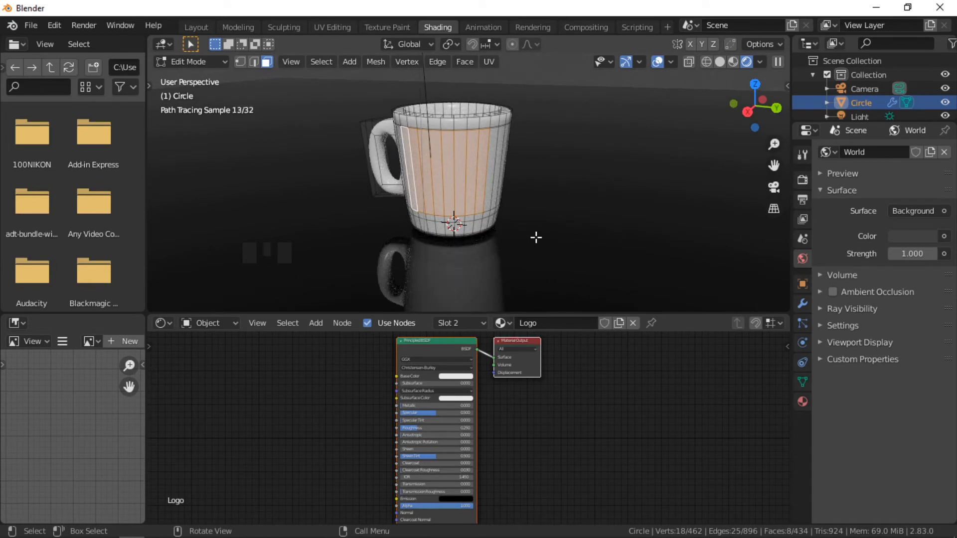
- Spread the Logo material's Principled BSDF and Material Output nodes apart to make room between them
scroll(423, 379, "down", 2)
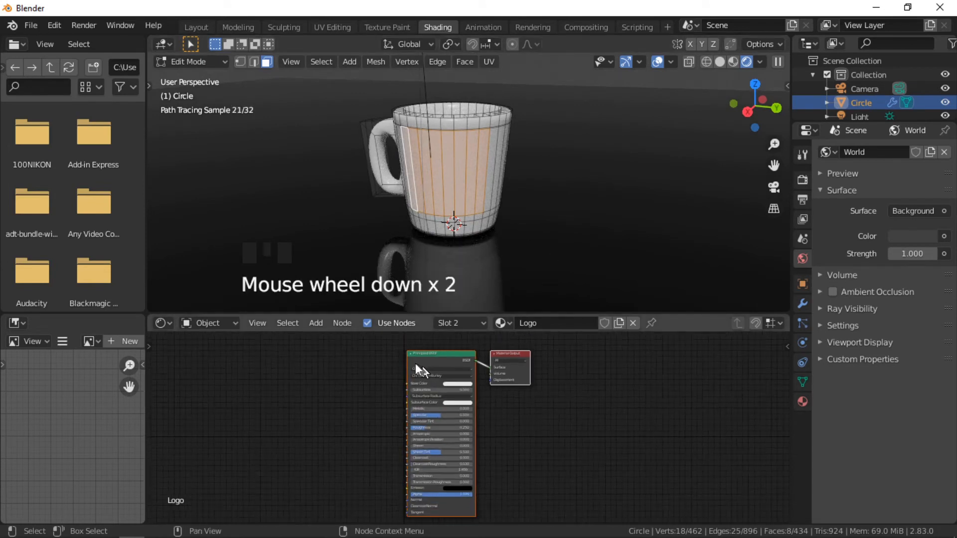
left_click_drag(415, 355, 400, 388)
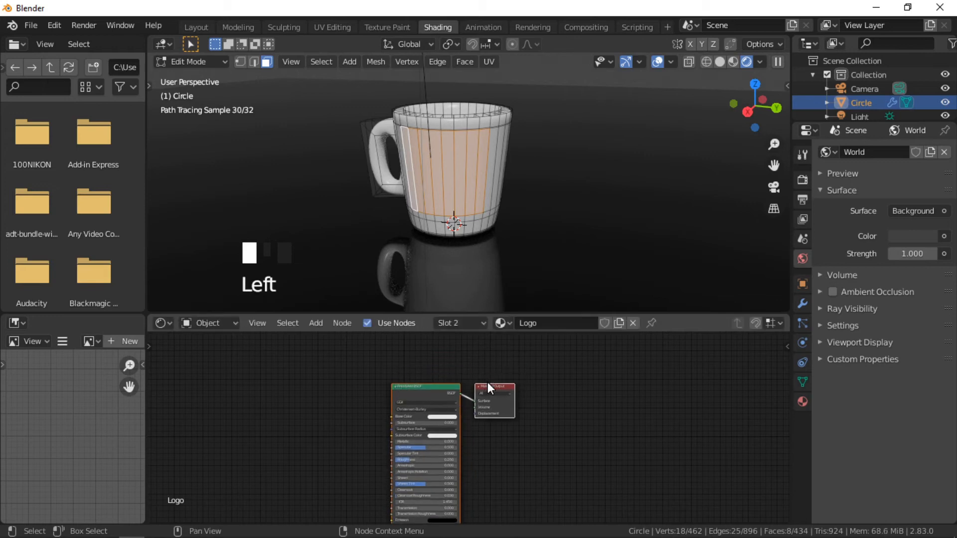
left_click_drag(488, 382, 554, 365)
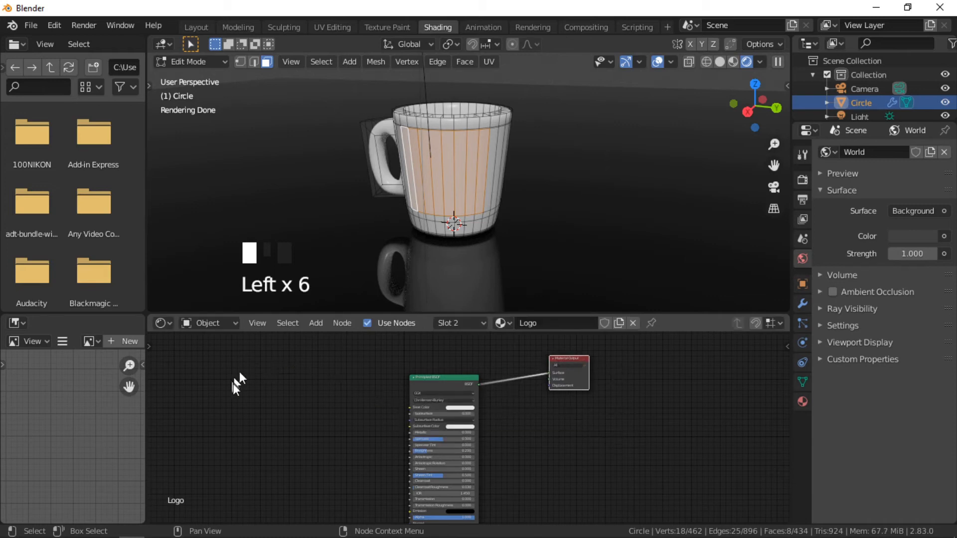
- Add an Image Texture node to the Logo material and place the Principled BSDF node lower beside it
left_click(313, 324)
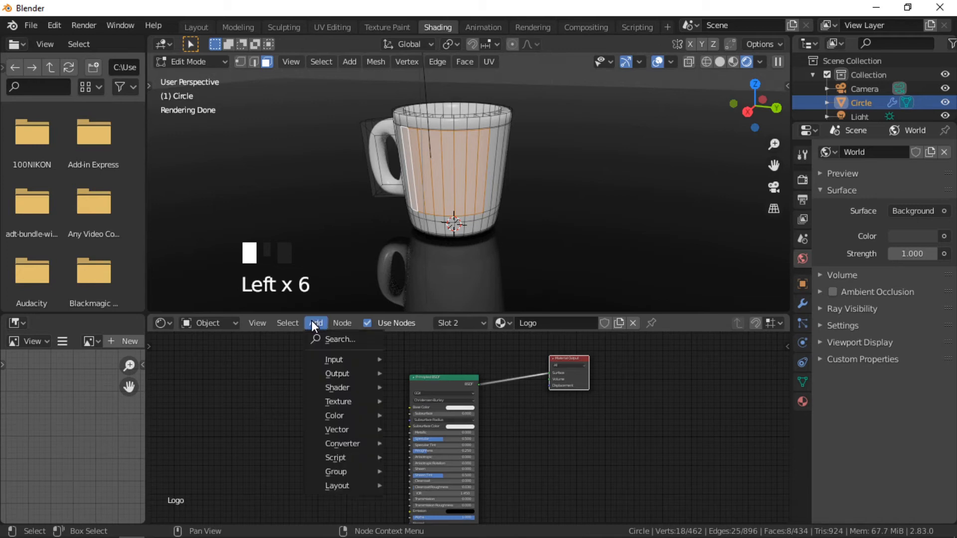
mouse_move(329, 400)
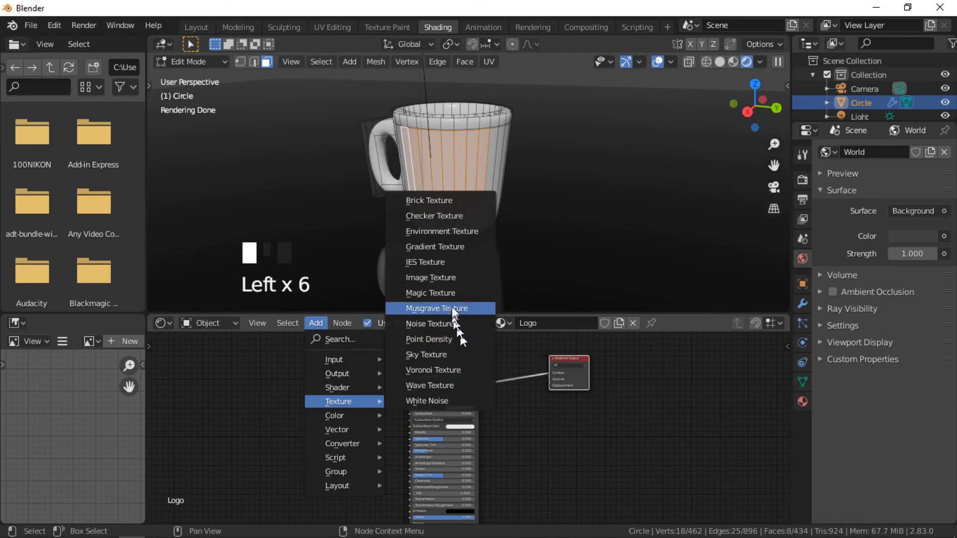
left_click(461, 278)
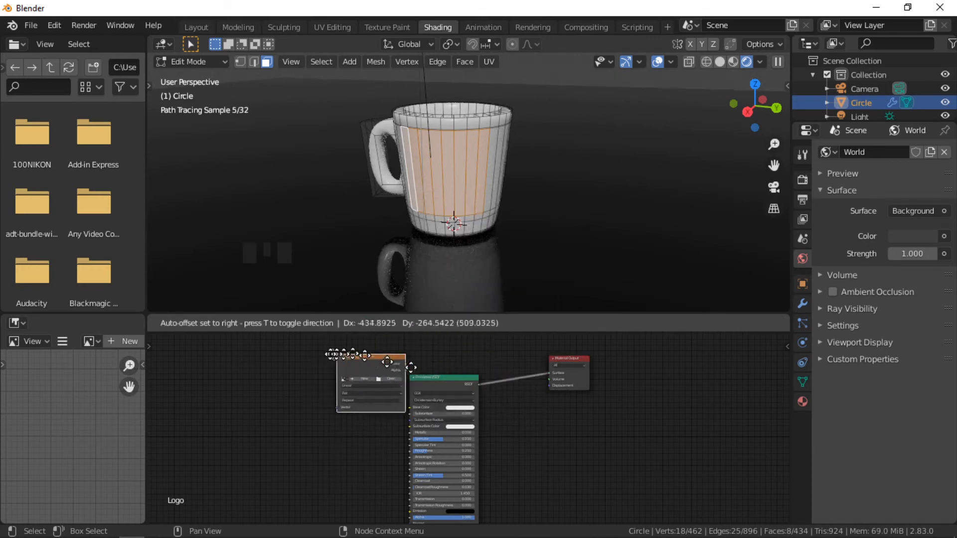
left_click(305, 344)
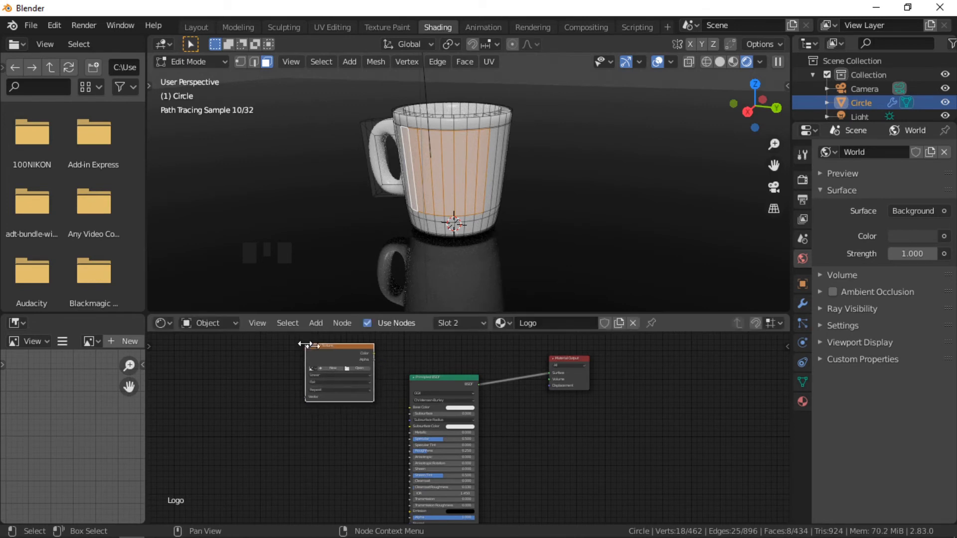
left_click_drag(426, 376, 406, 423)
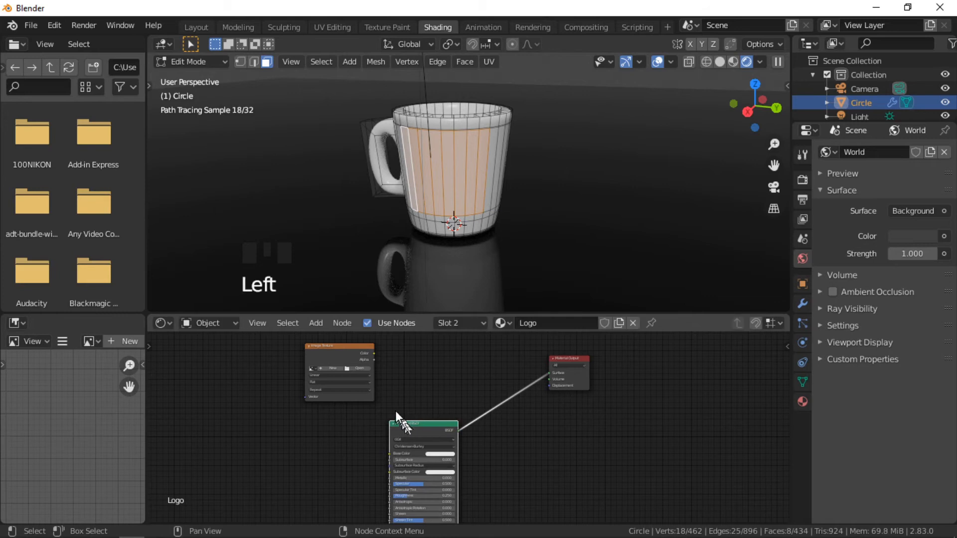
- Insert a Mix Shader node on the link between the Principled BSDF and the Material Output
left_click(315, 324)
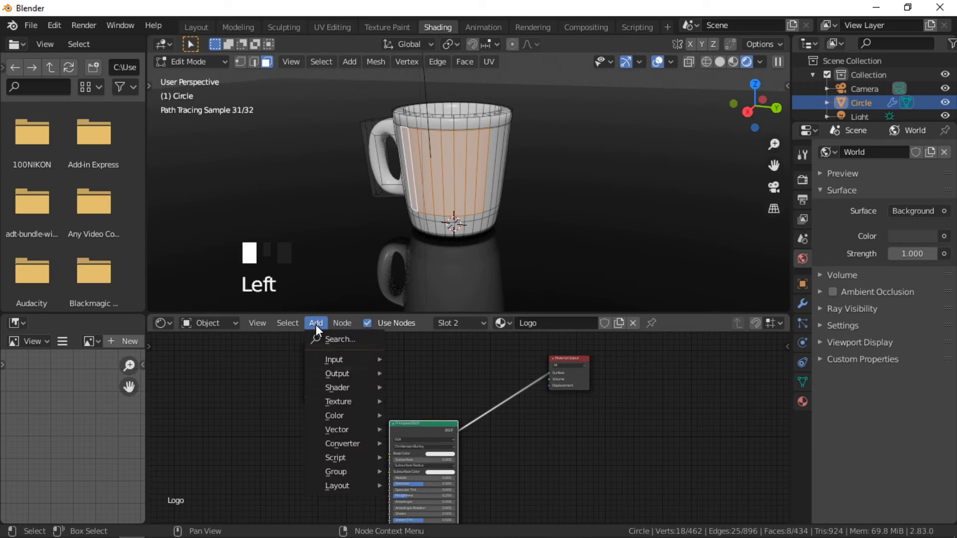
mouse_move(355, 393)
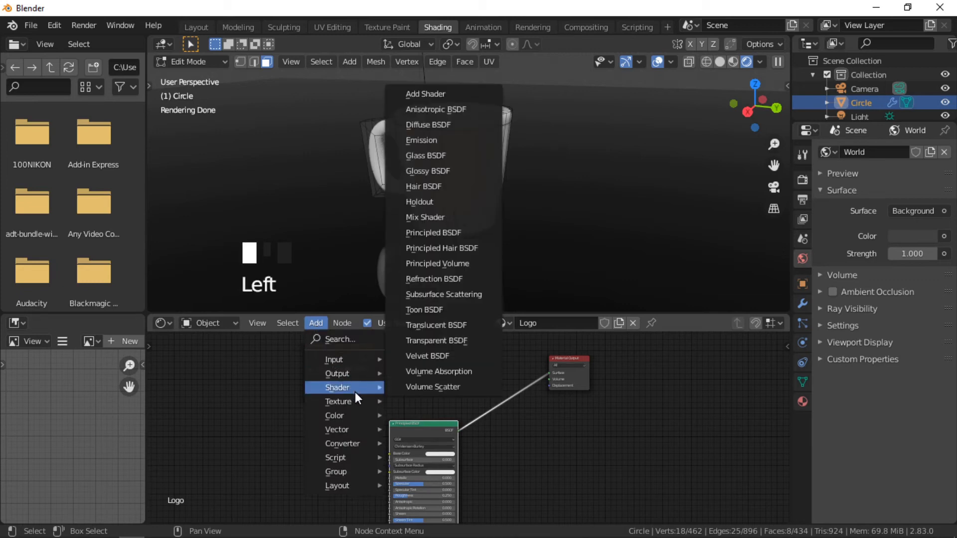
left_click(433, 217)
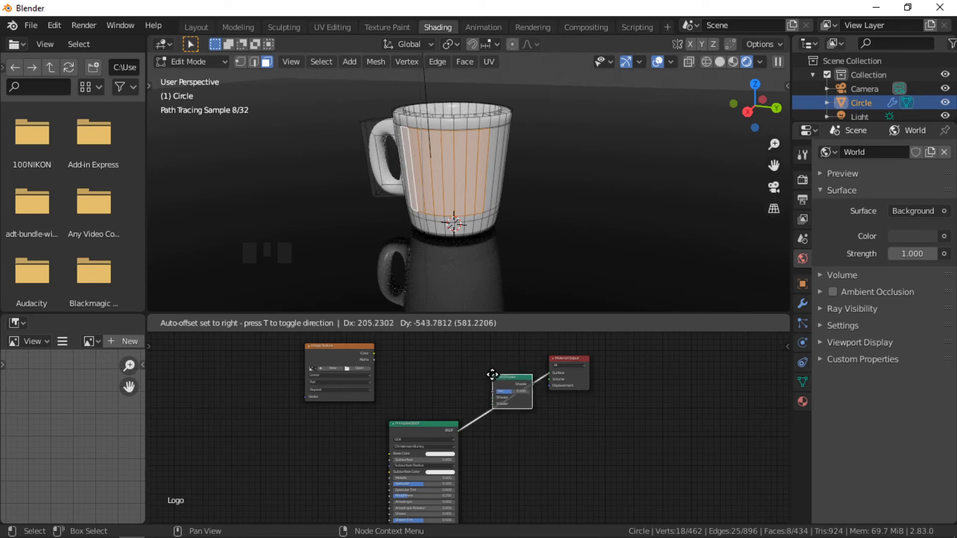
left_click(492, 375)
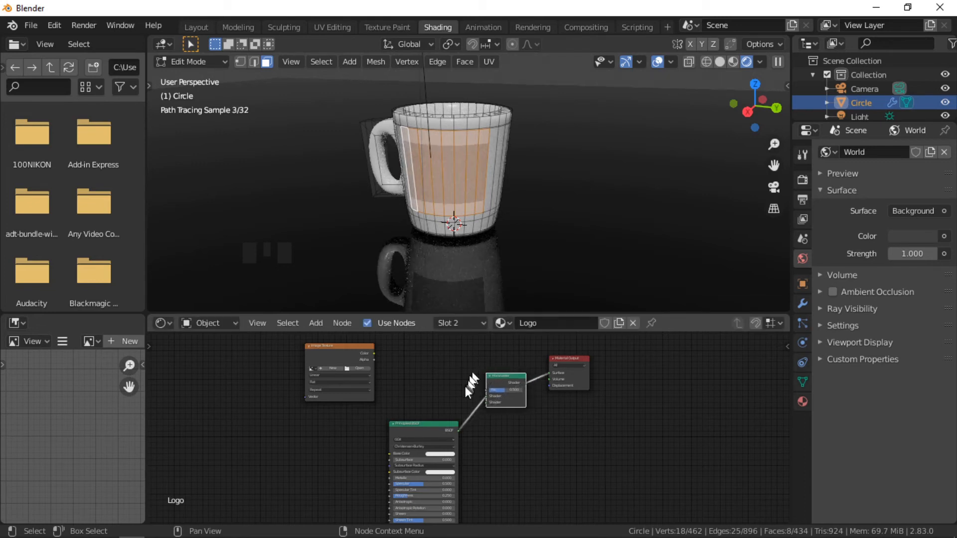
- Connect the Image Texture's Color to the Mix Shader's second Shader input and its Alpha to Fac
scroll(411, 371, "up", 4)
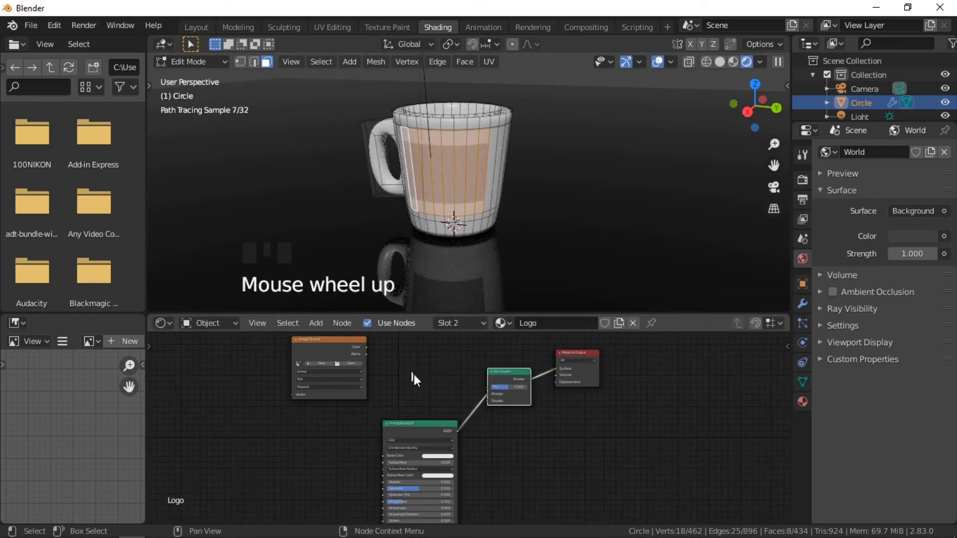
scroll(408, 367, "down", 3)
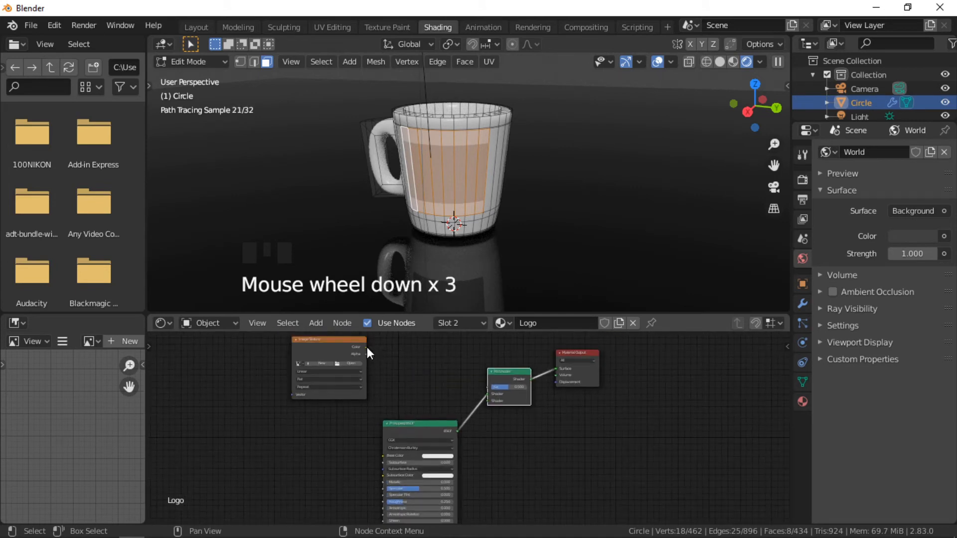
left_click_drag(367, 347, 492, 402)
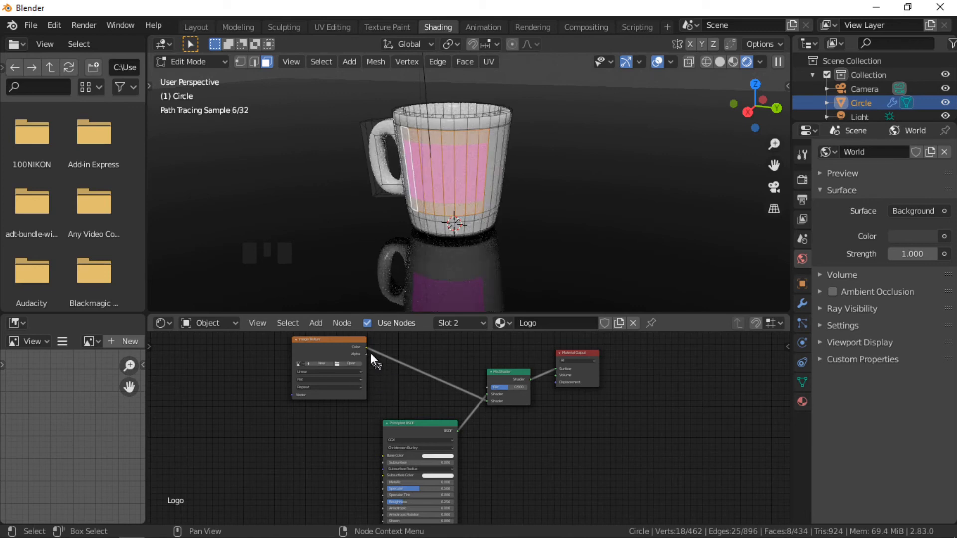
left_click_drag(365, 353, 489, 385)
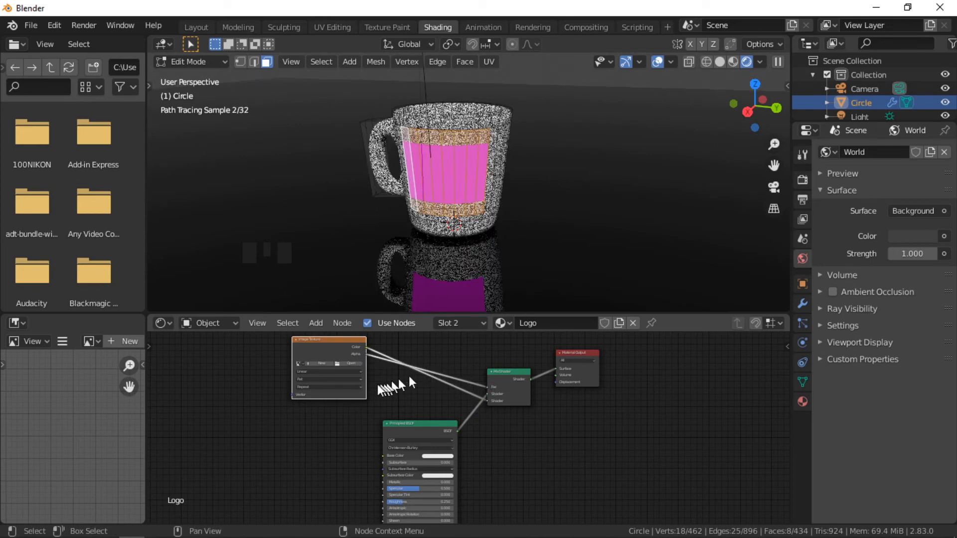
- Load the image blender (2).png into the Image Texture node
left_click(354, 364)
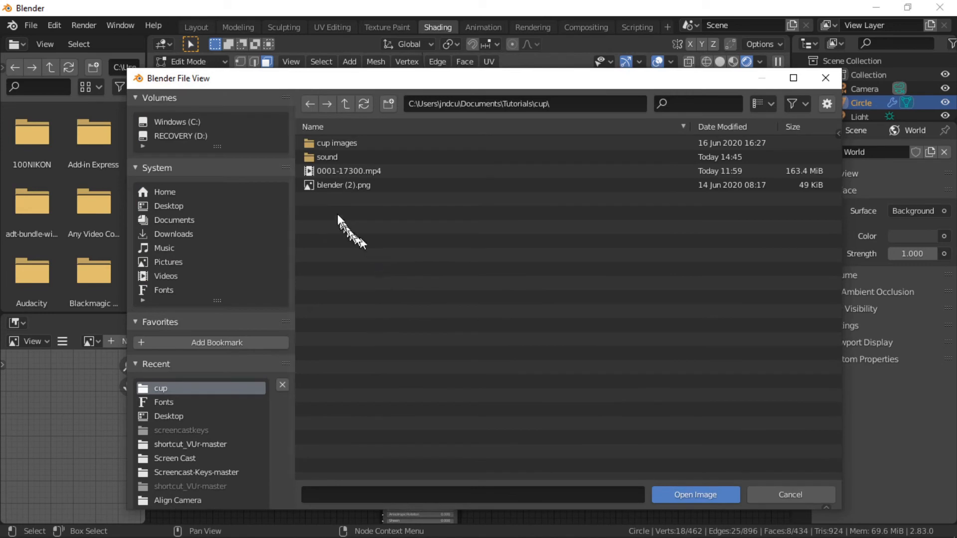
left_click(332, 180)
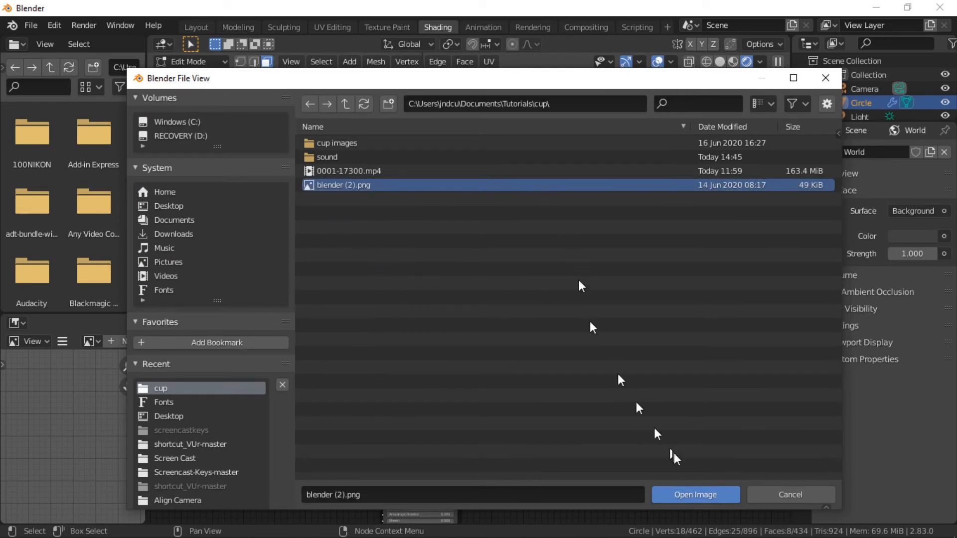
left_click(700, 498)
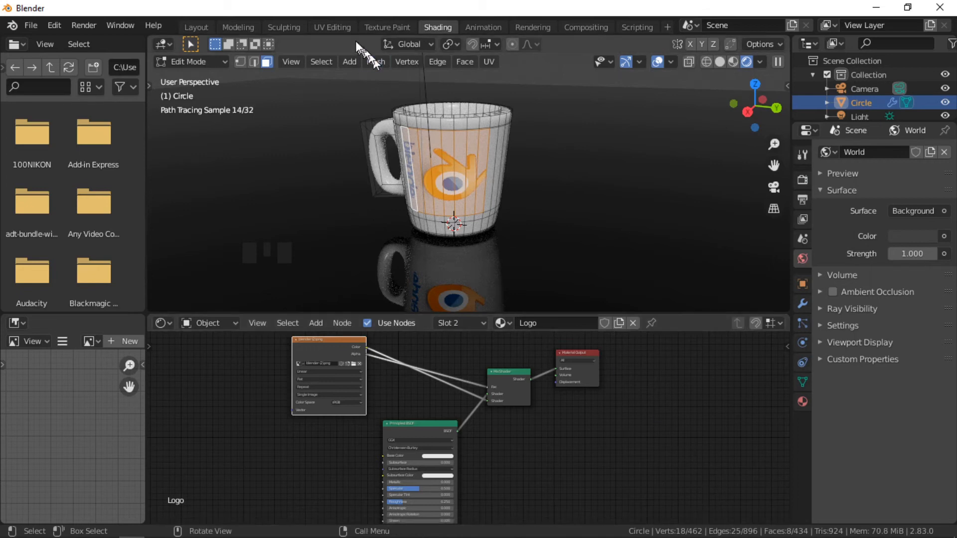
- Switch to the UV Editing workspace and display the 3D view in Rendered shading, facing the mug's logo
left_click(336, 25)
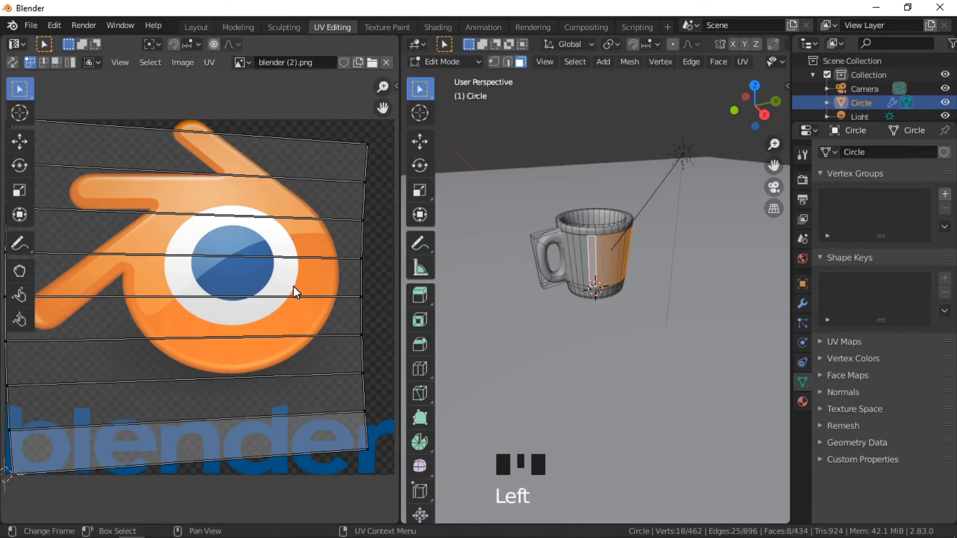
scroll(293, 287, "down", 3)
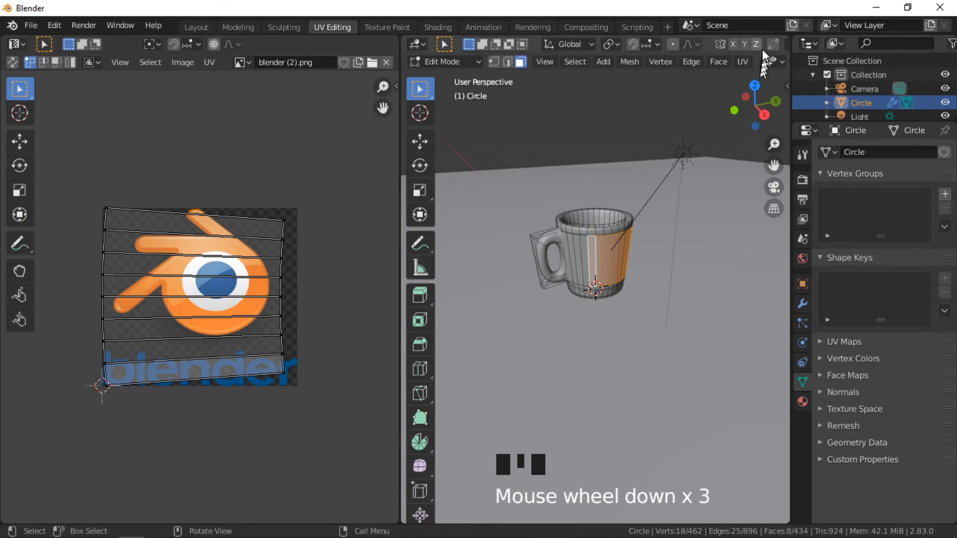
scroll(758, 52, "down", 2)
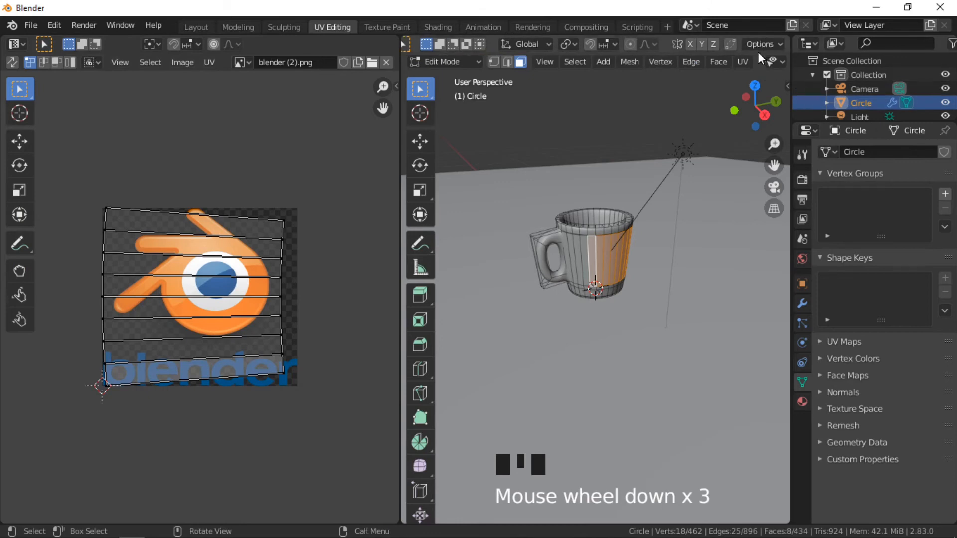
scroll(764, 58, "down", 5)
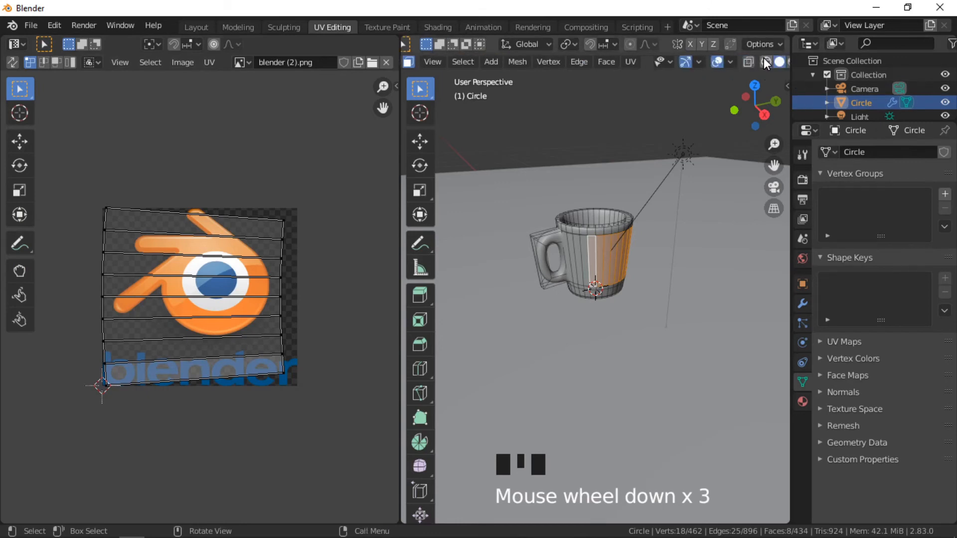
scroll(763, 58, "down", 2)
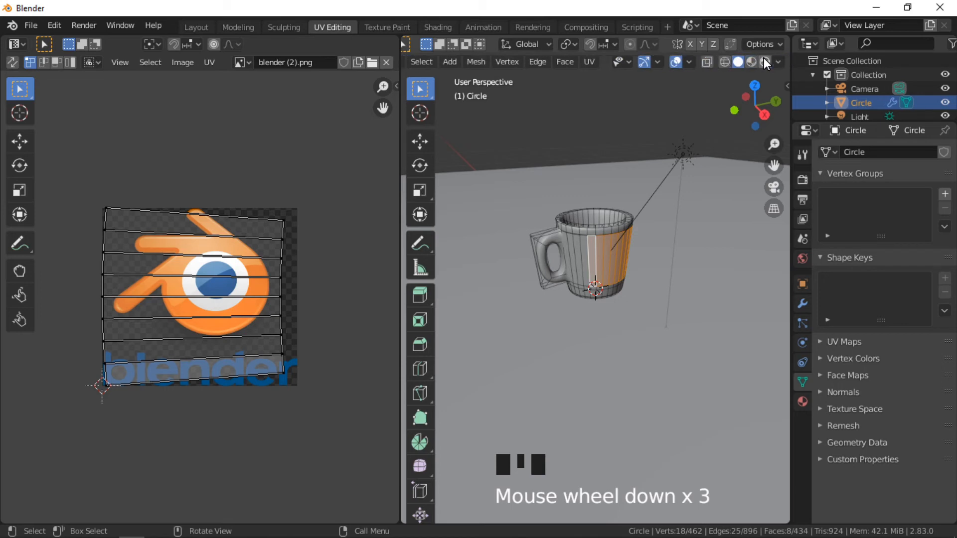
left_click(763, 59)
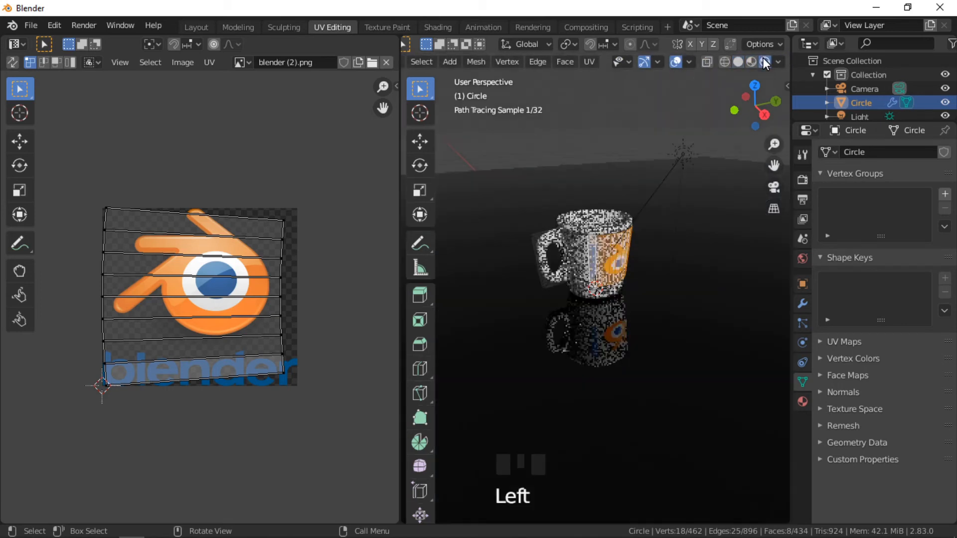
middle_click_drag(675, 274, 577, 296)
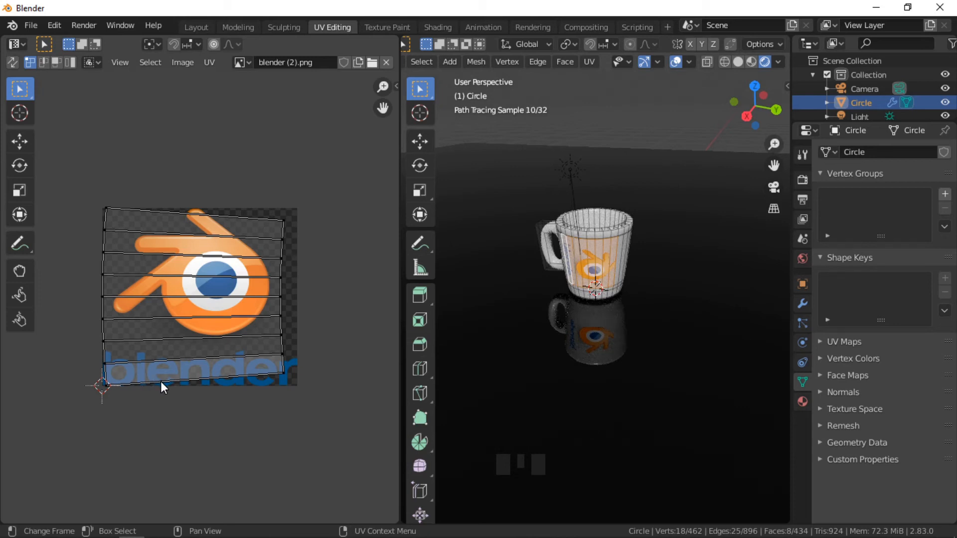
- Rotate all of the logo faces' UVs by 90 degrees over the blender (2).png image
key("a")
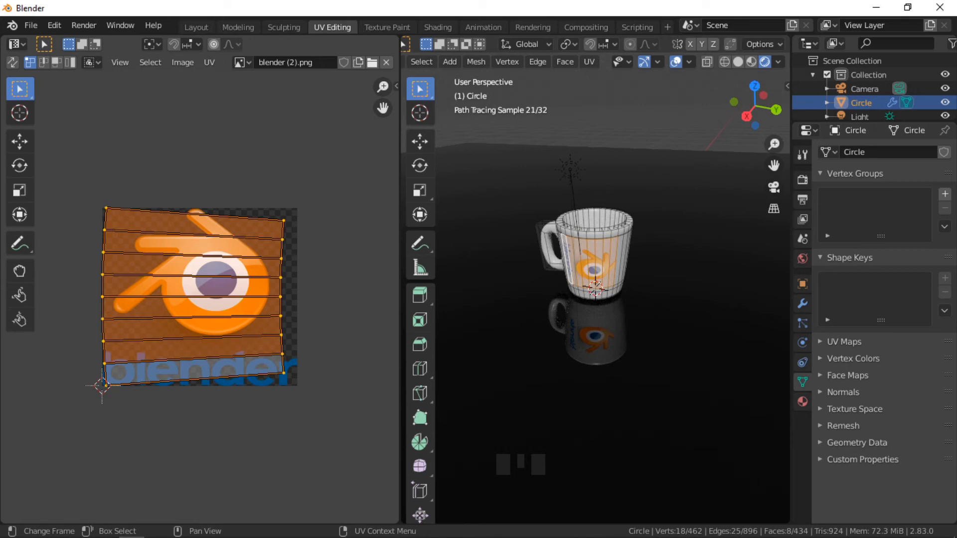
key("r")
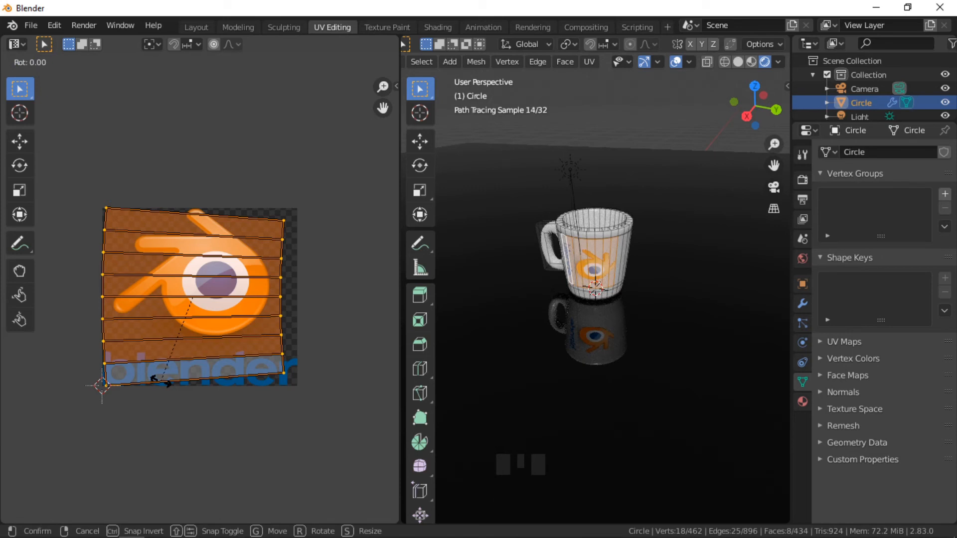
type("90")
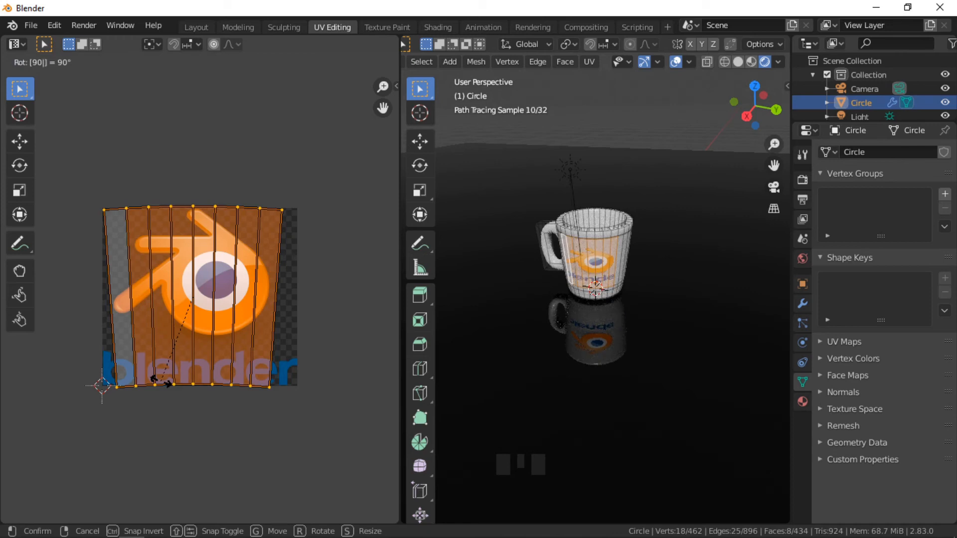
key("Return")
- Scale all the logo UVs up about 1.35 times and shift them about 0.014 along positive X to frame the logo
scroll(528, 363, "up", 2)
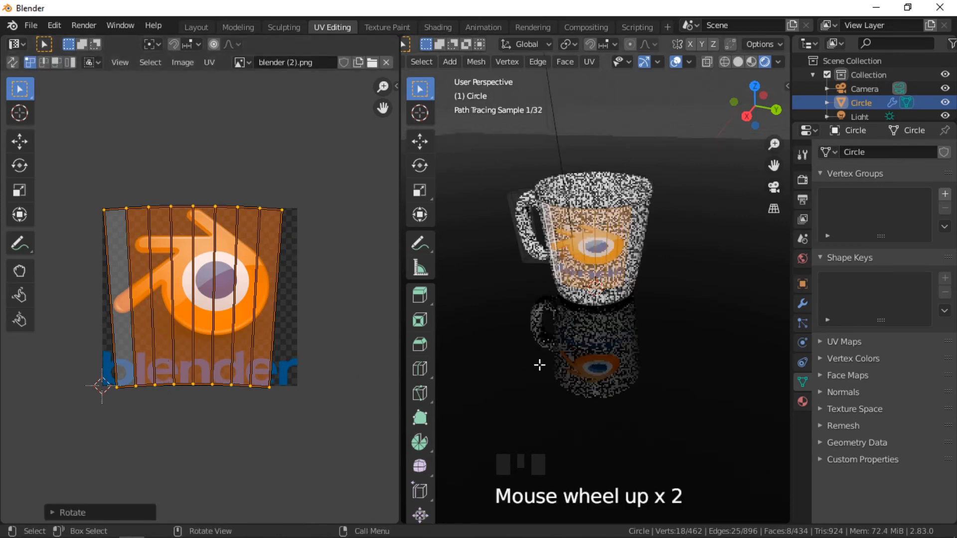
scroll(539, 365, "up", 2)
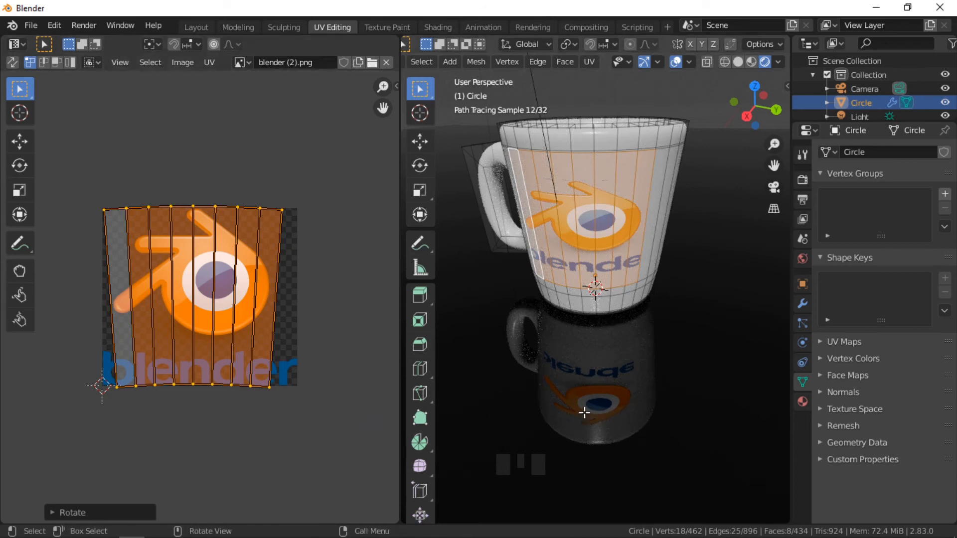
middle_click_drag(583, 410, 589, 412)
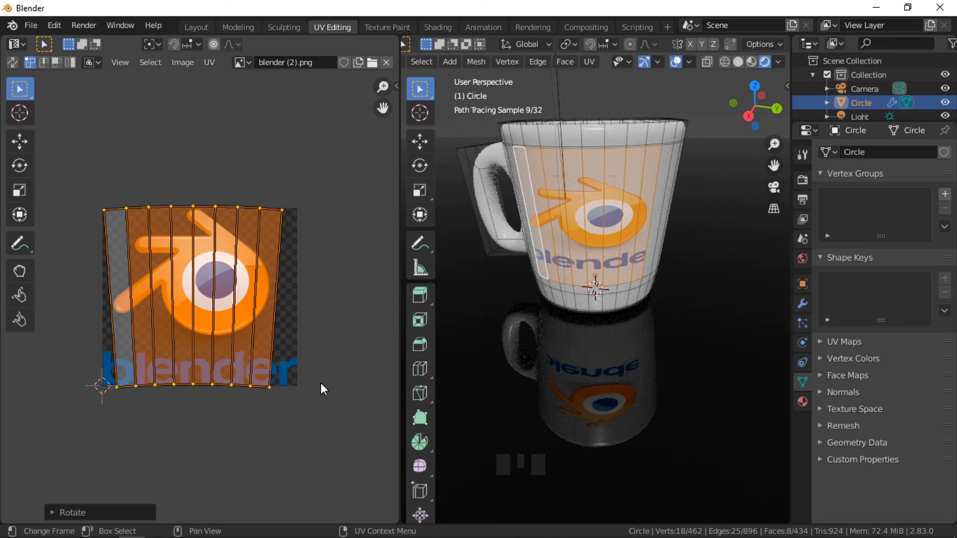
key("a")
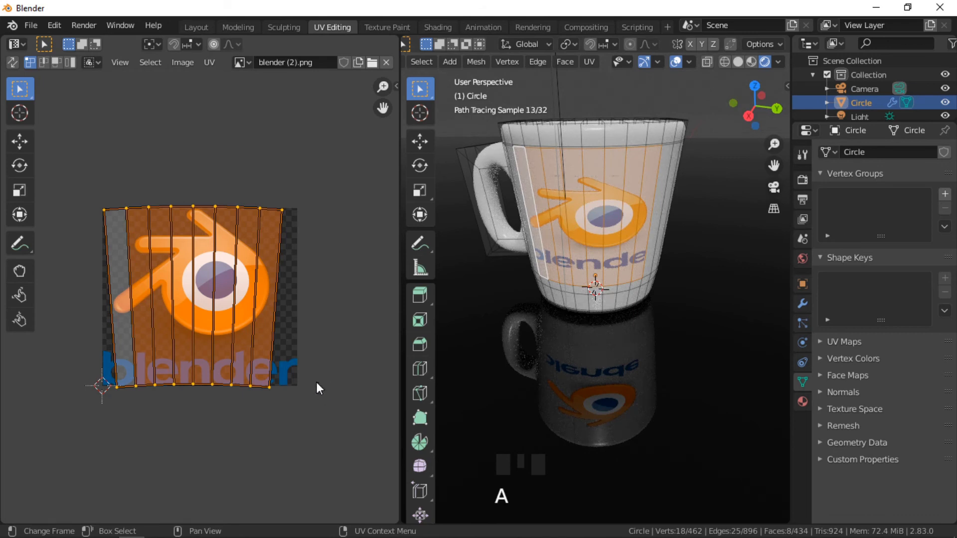
key("s")
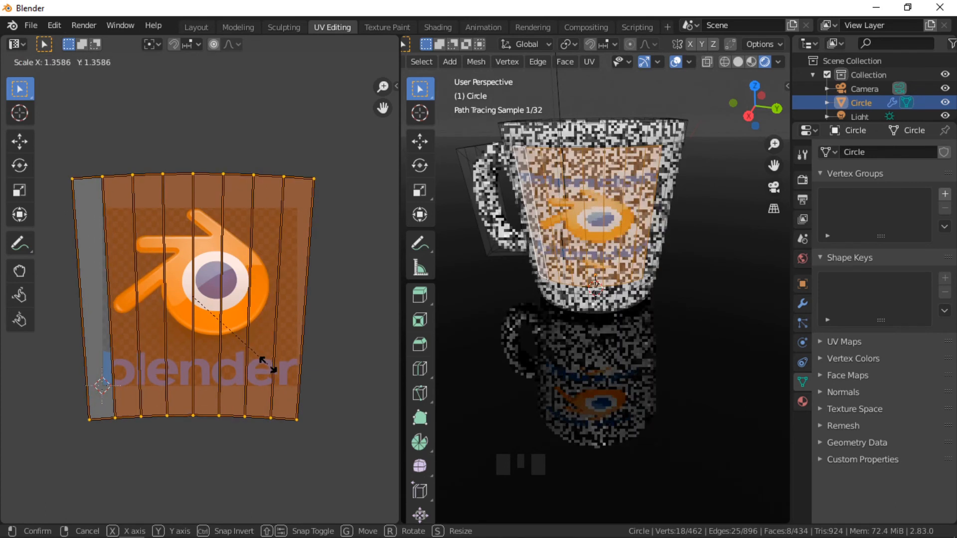
left_click(267, 365)
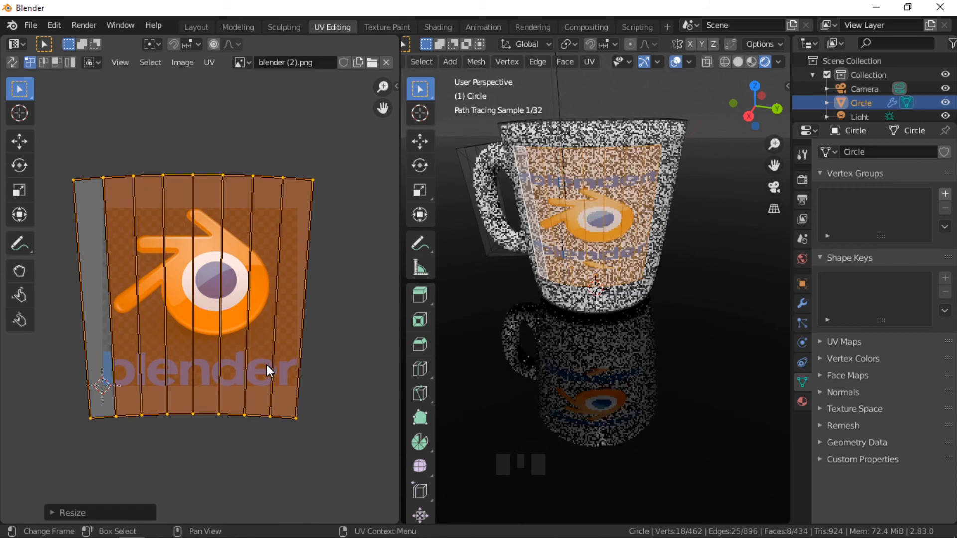
key("g")
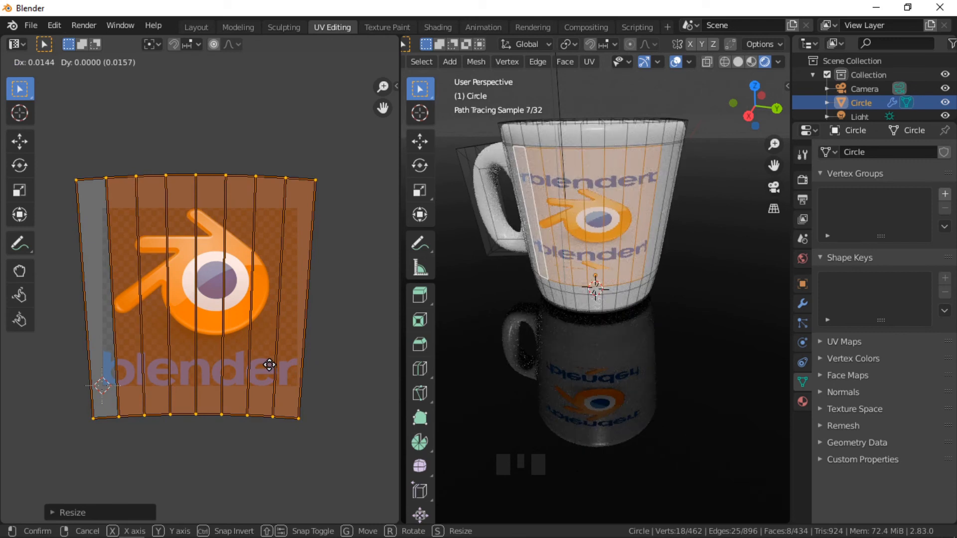
left_click(269, 365)
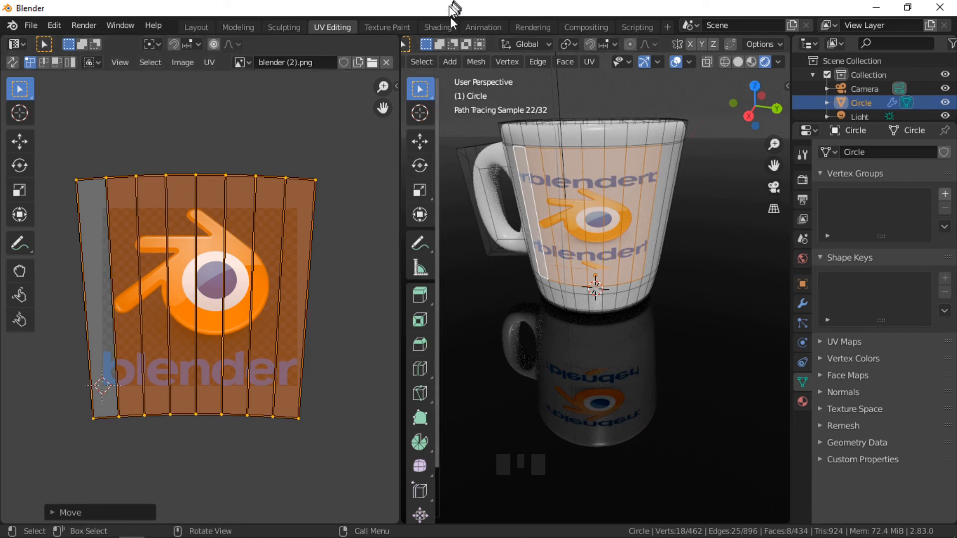
- In the Shading workspace, set the Logo material's Image Texture extension to Clip
left_click(436, 28)
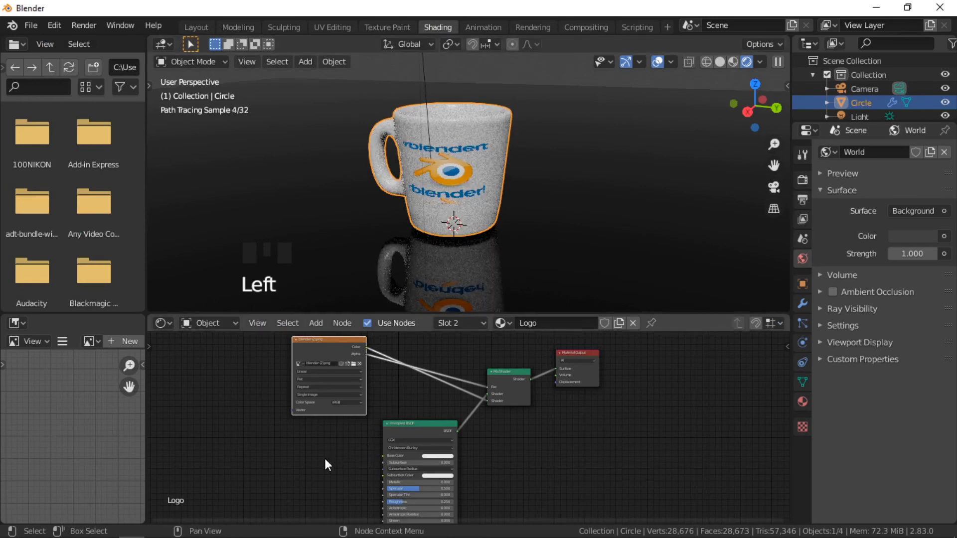
scroll(323, 456, "up", 4)
scroll(324, 455, "up", 3)
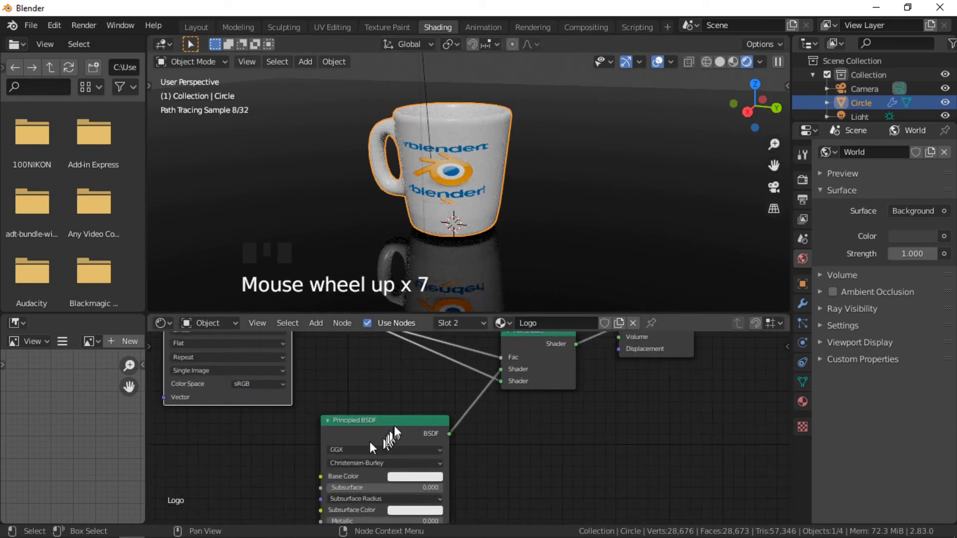
left_click(277, 357)
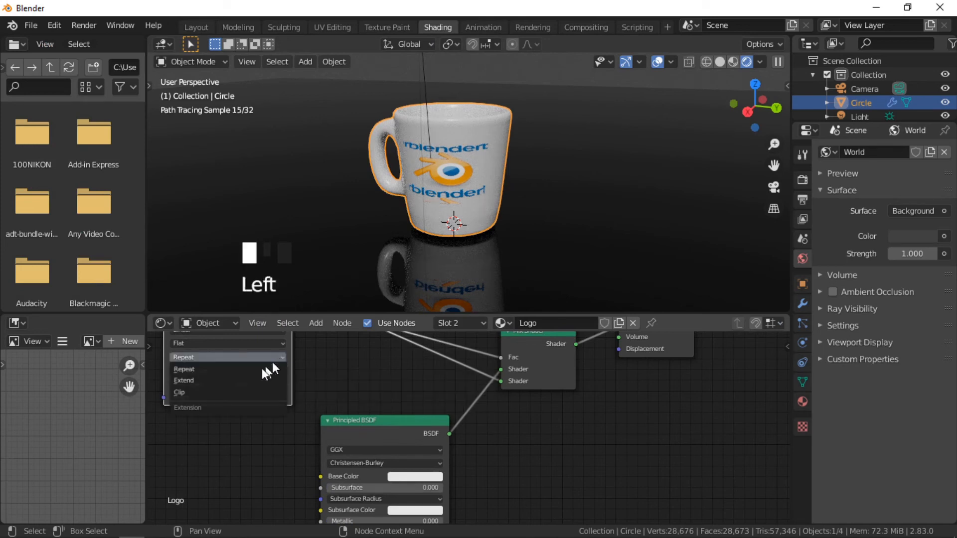
left_click(231, 392)
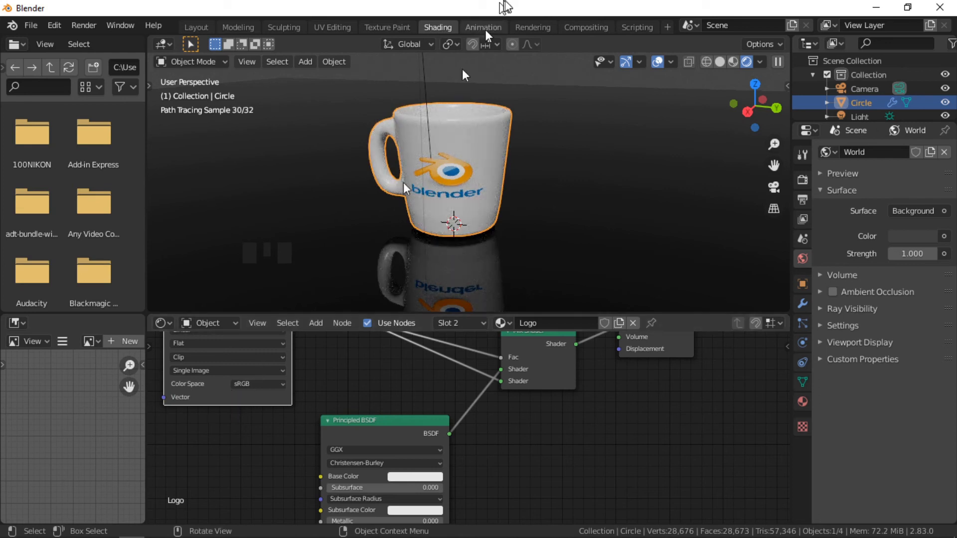
- Switch to the Modeling workspace in Object Mode and show the mug in Rendered shading through the camera
left_click(249, 29)
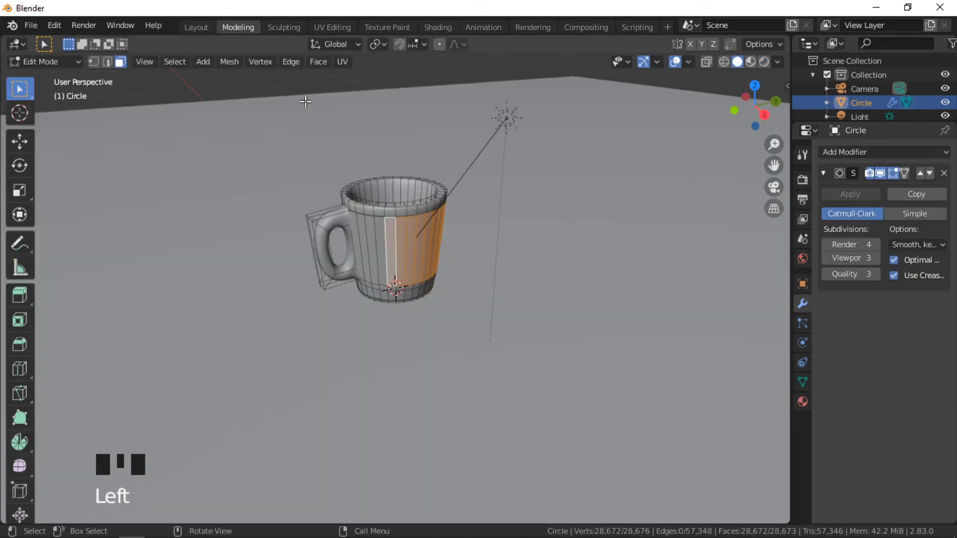
key("Tab")
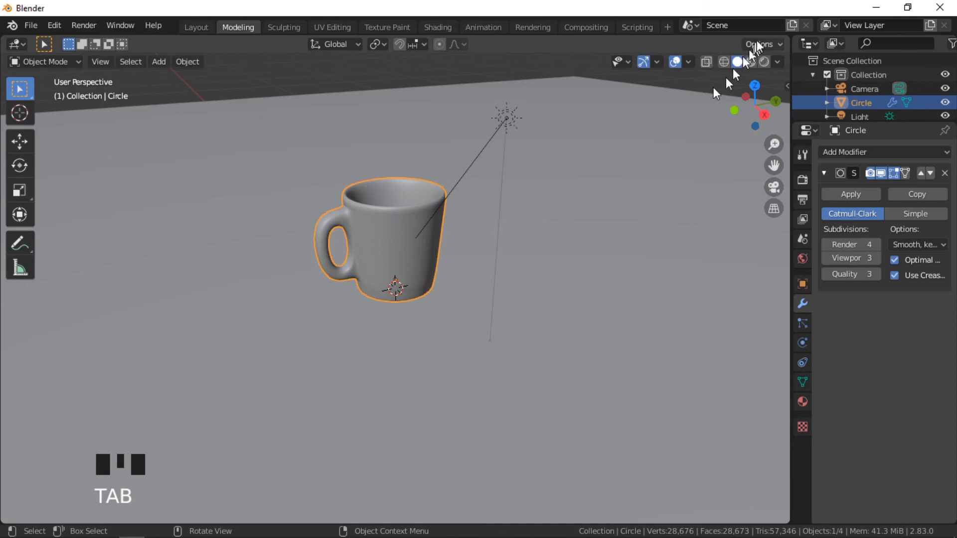
left_click(759, 64)
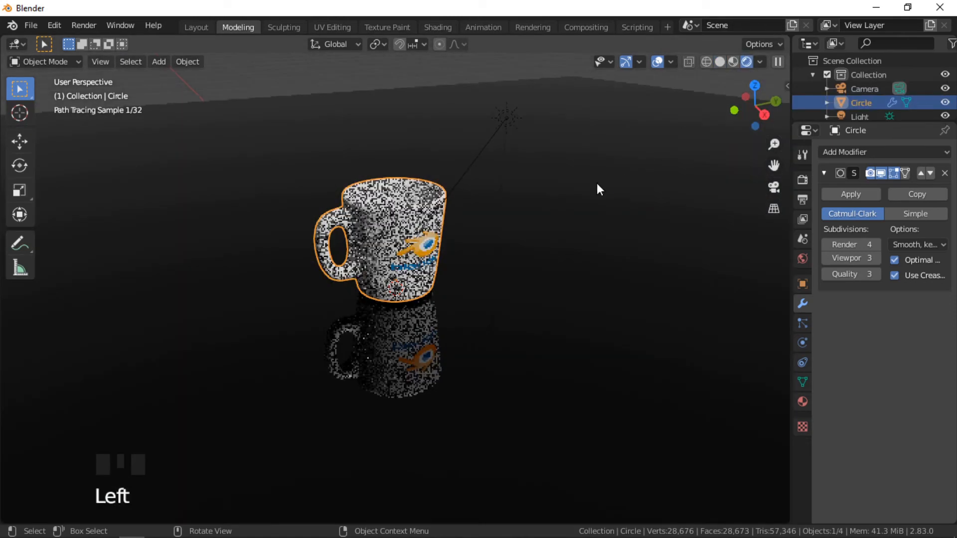
key("KP_0")
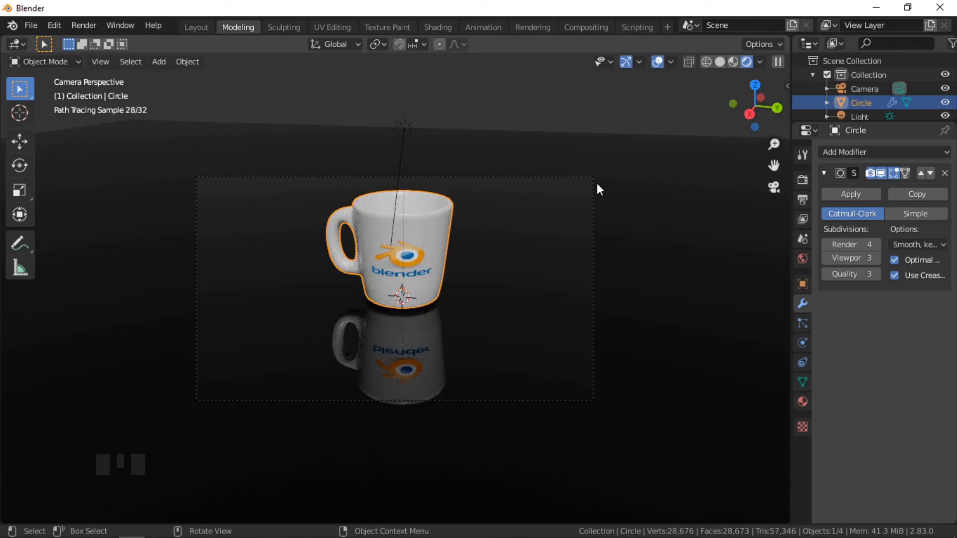
- Lock the camera to the view, orbit it slightly higher above the mug, then unlock it and hide the sidebar
key("n")
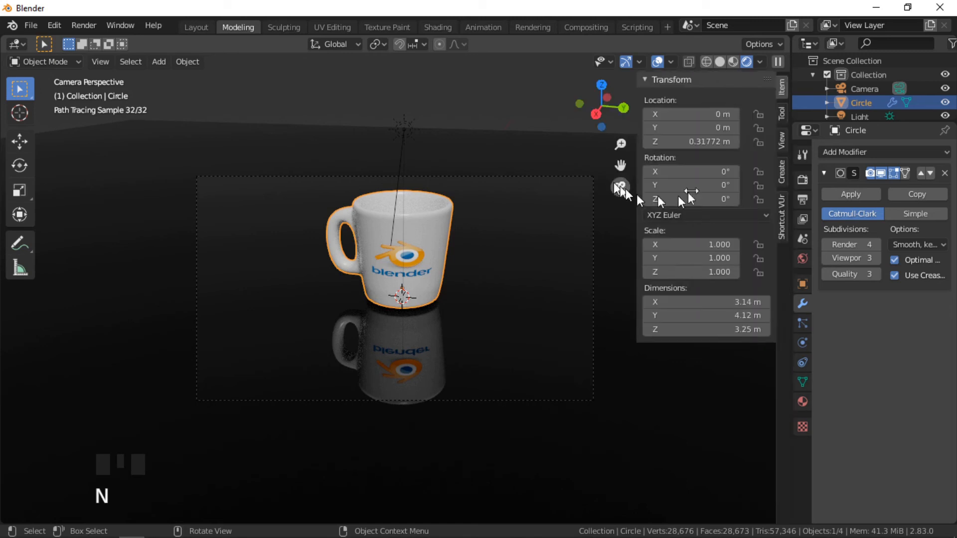
left_click(782, 142)
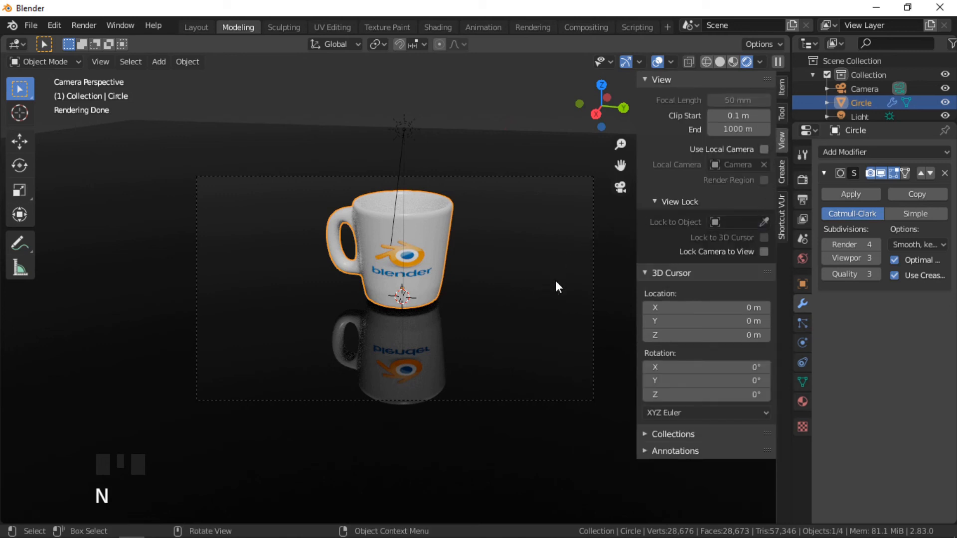
left_click(764, 251)
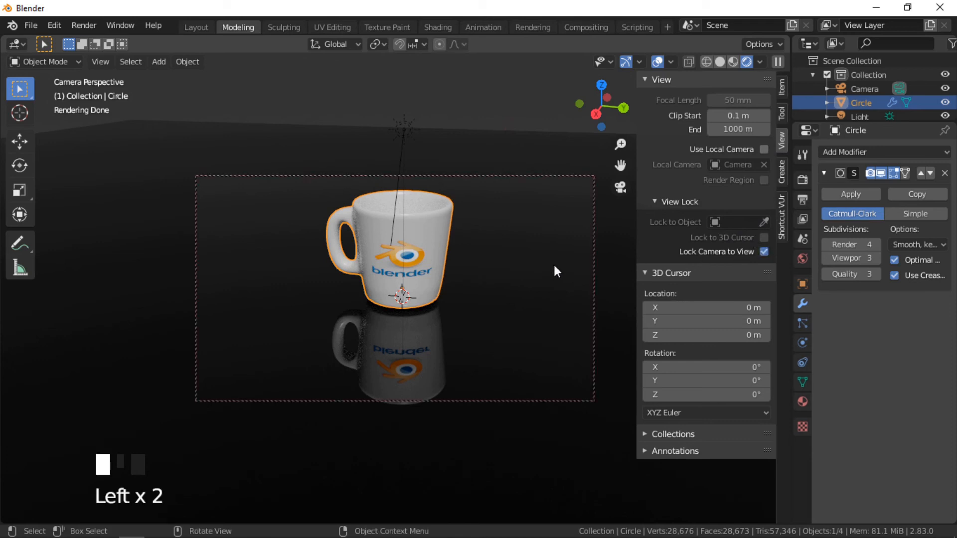
middle_click_drag(542, 268, 540, 273)
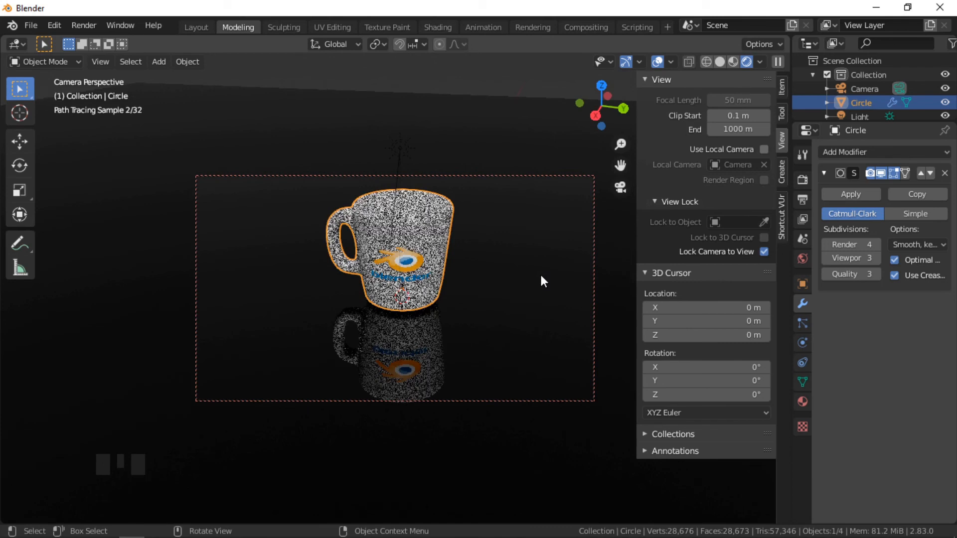
left_click(763, 251)
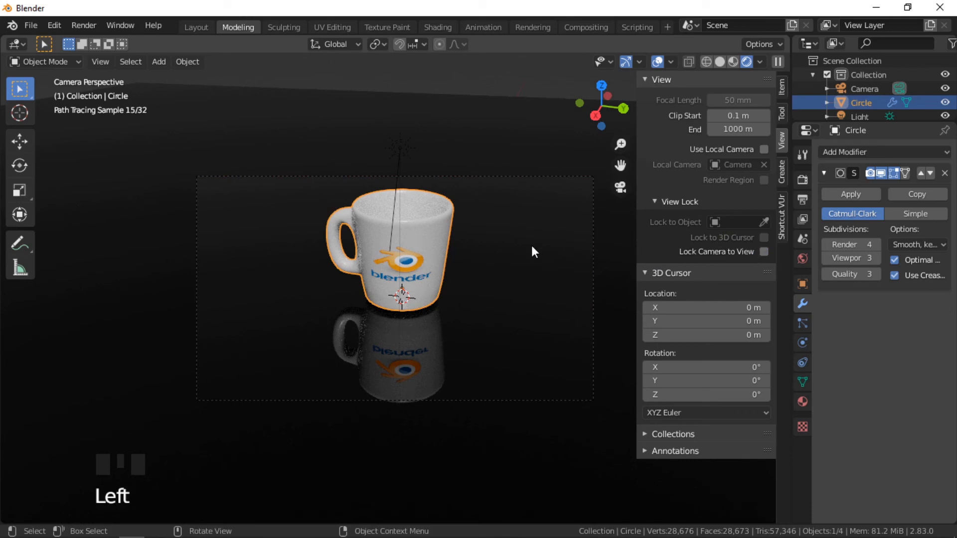
key("n")
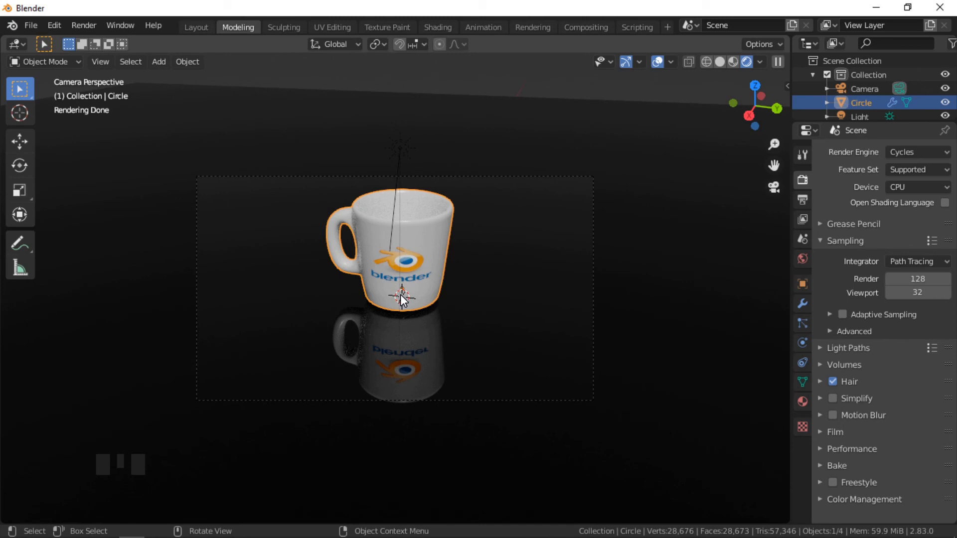
- Enable Denoising for the view layer
left_click(799, 219)
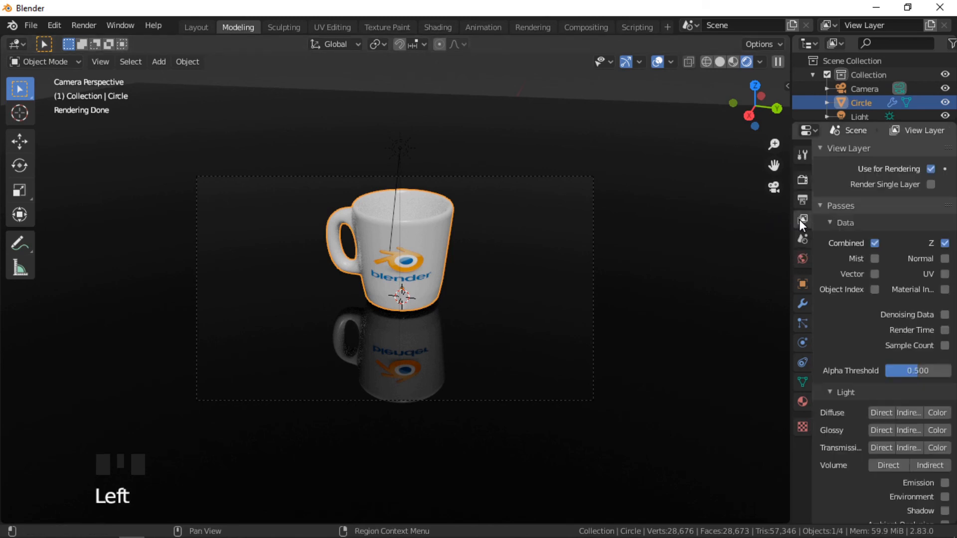
scroll(813, 310, "down", 11)
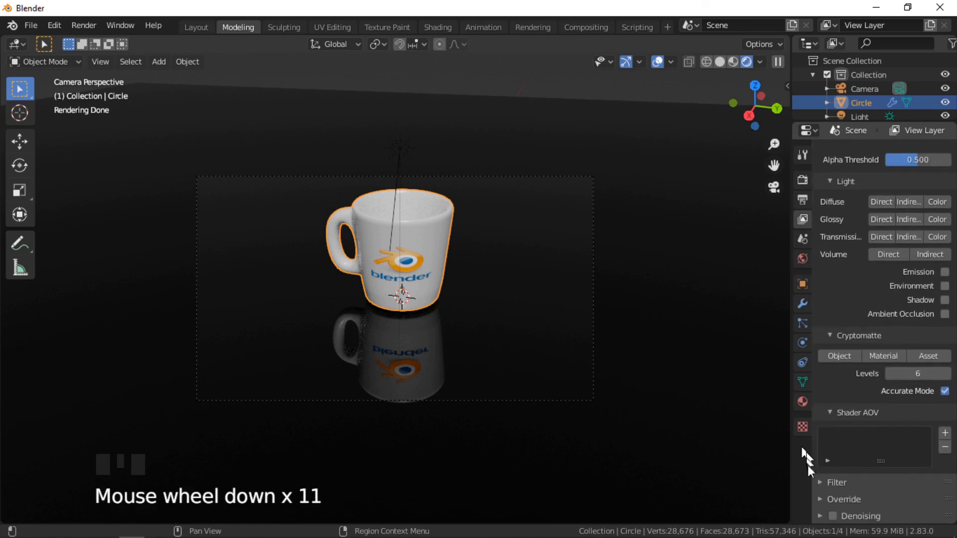
left_click(831, 516)
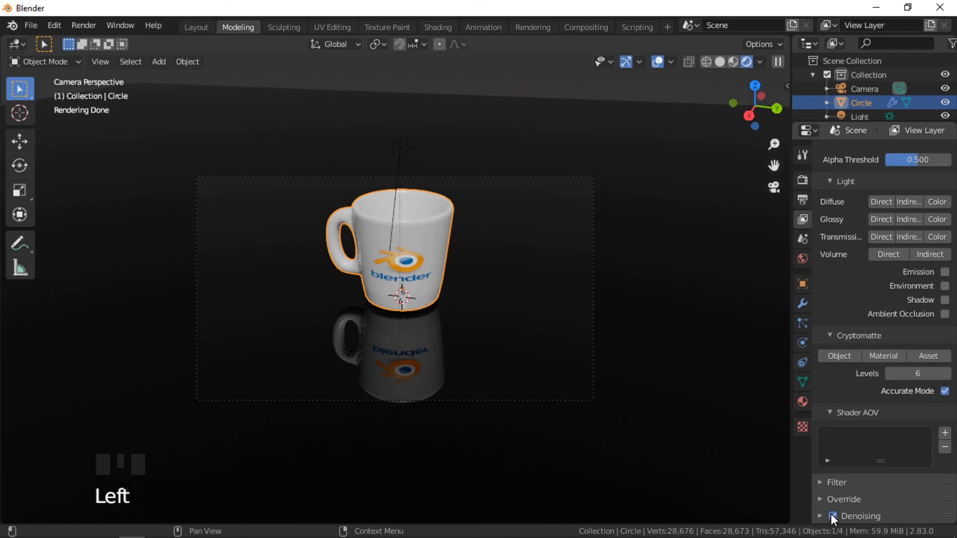
- Set the Cycles render sampling to 500 samples for the final render
left_click(800, 180)
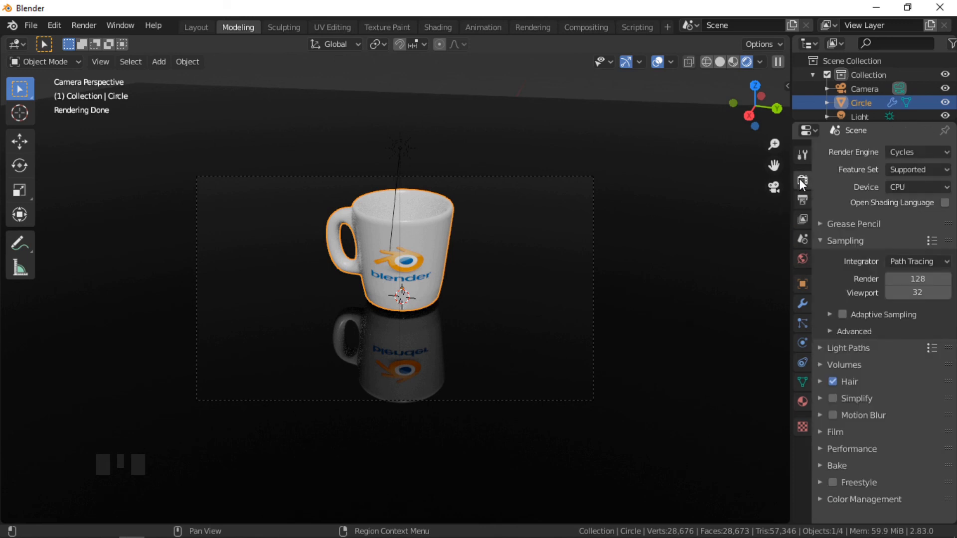
left_click(917, 279)
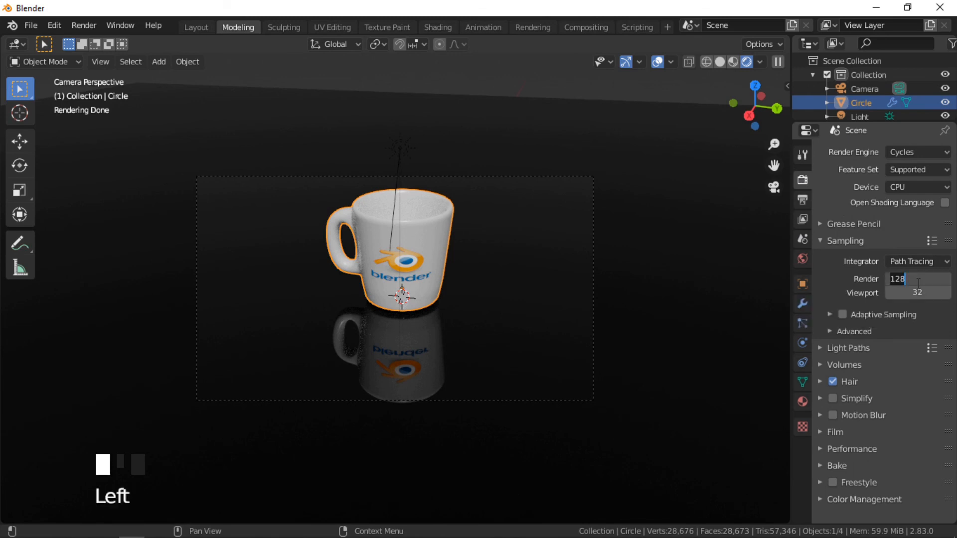
type("500")
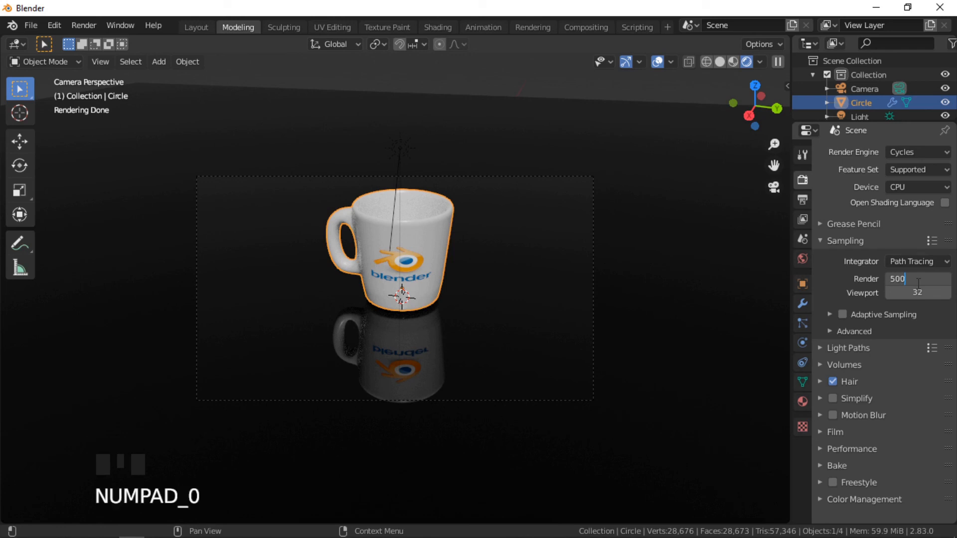
- Change the tile order in the render Performance settings to Top to Bottom
scroll(886, 273, "down", 2)
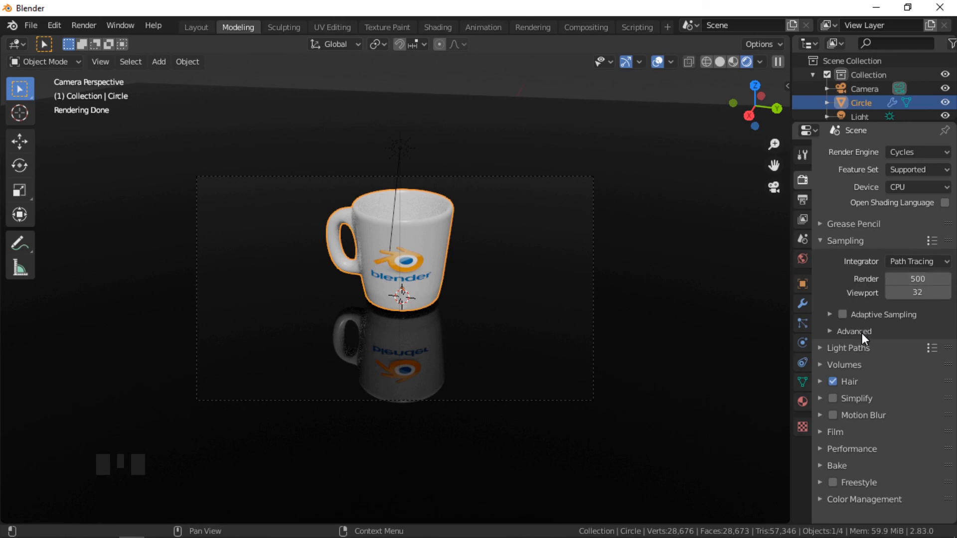
left_click(819, 450)
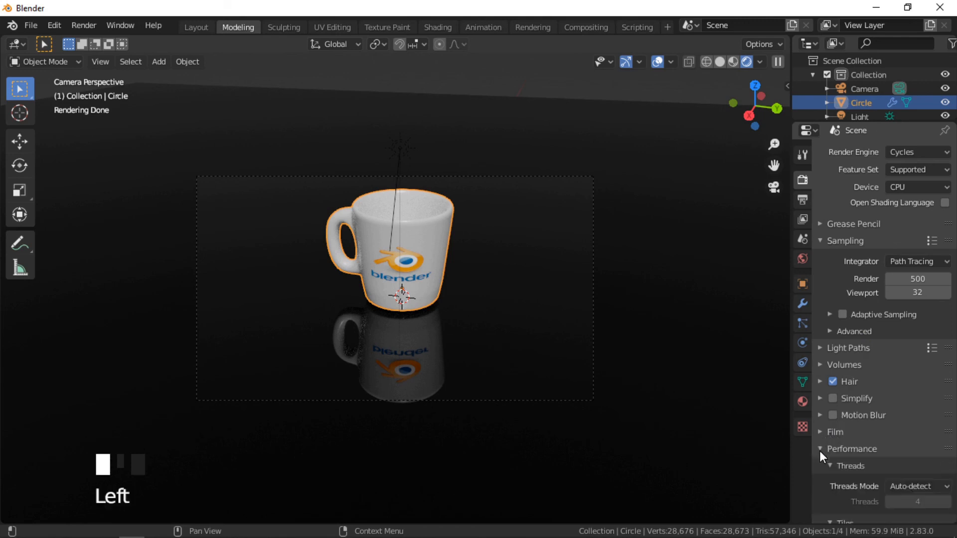
scroll(876, 439, "down", 4)
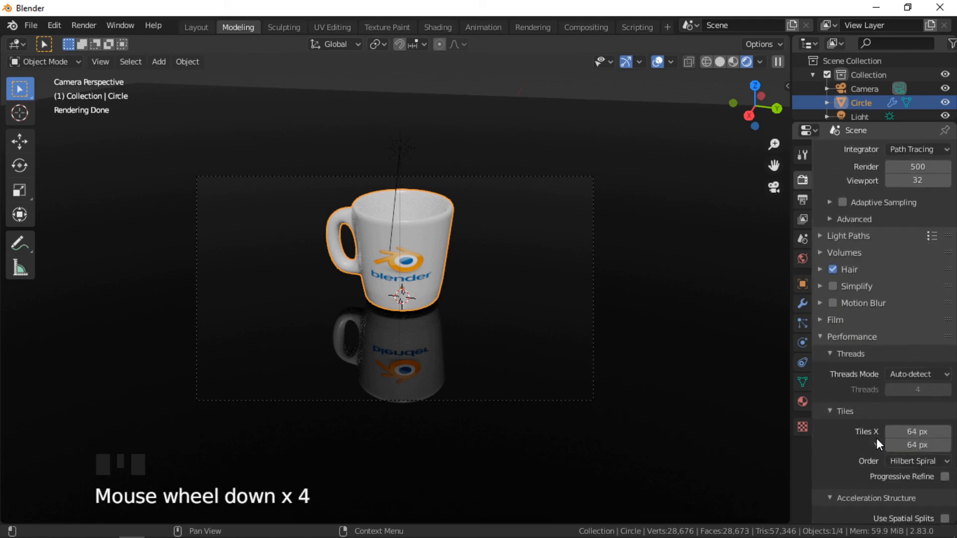
scroll(876, 444, "down", 2)
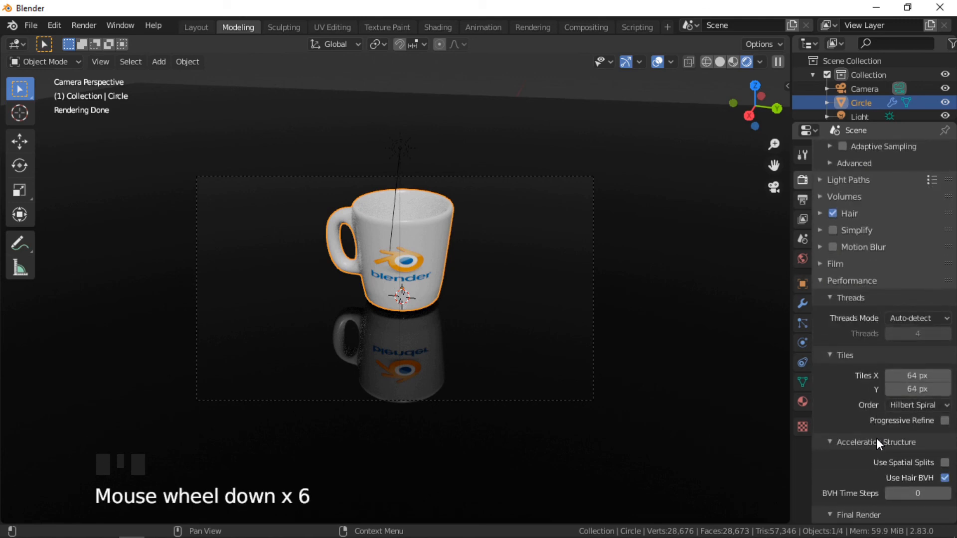
left_click(935, 405)
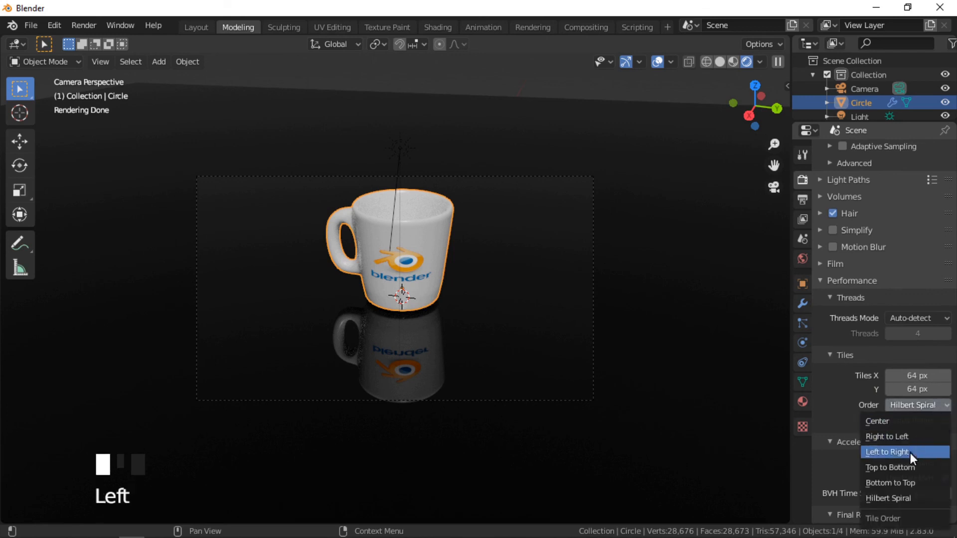
left_click(905, 467)
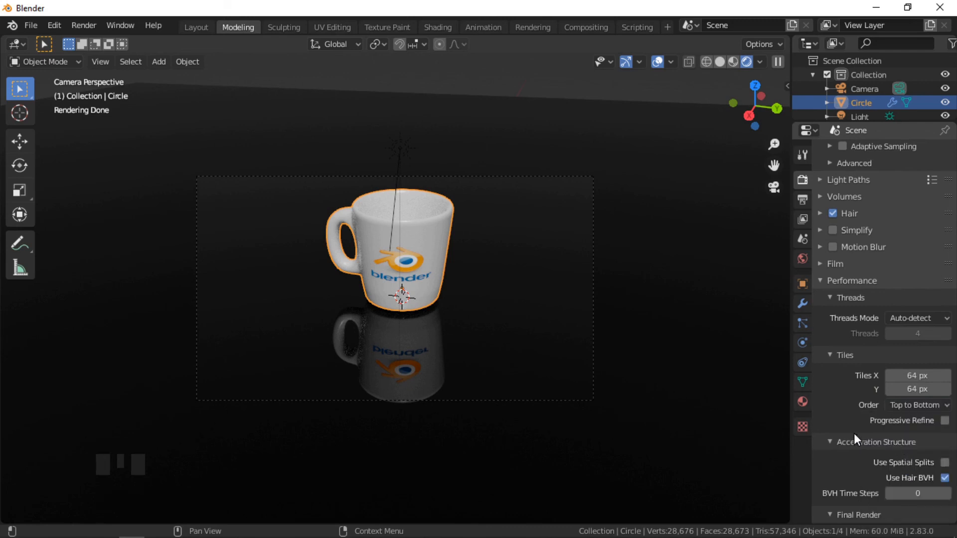
scroll(855, 439, "down", 3)
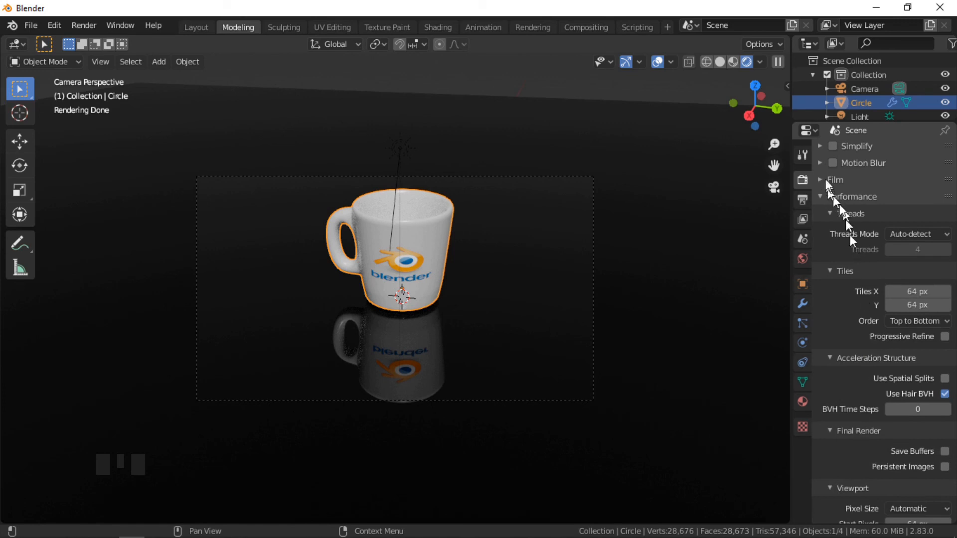
- Set the render output path to the cup folder inside Documents\Tutorials
left_click(802, 197)
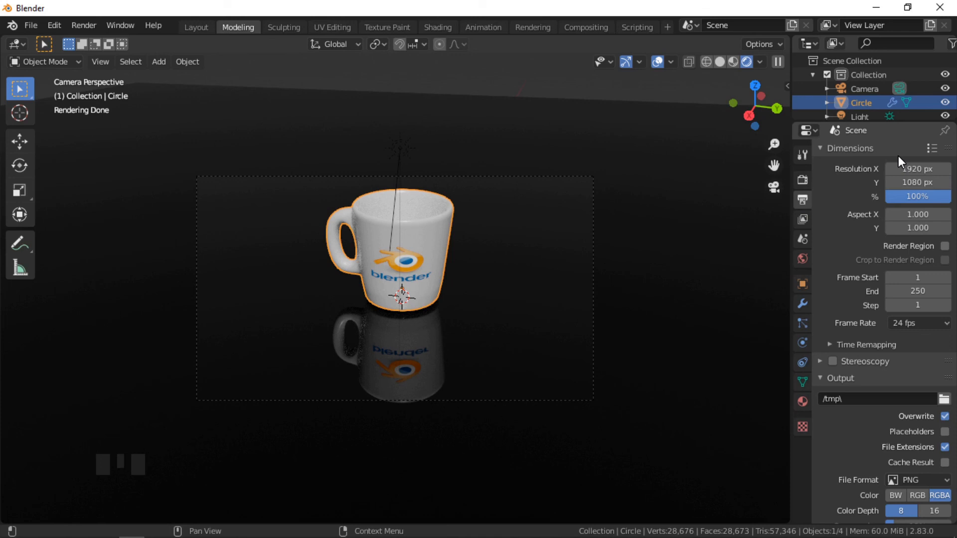
left_click(944, 399)
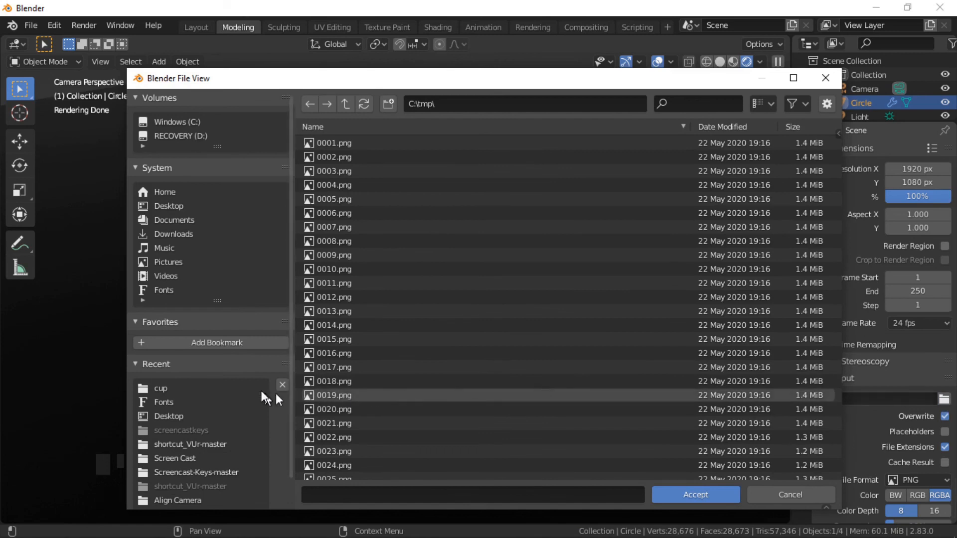
left_click(160, 389)
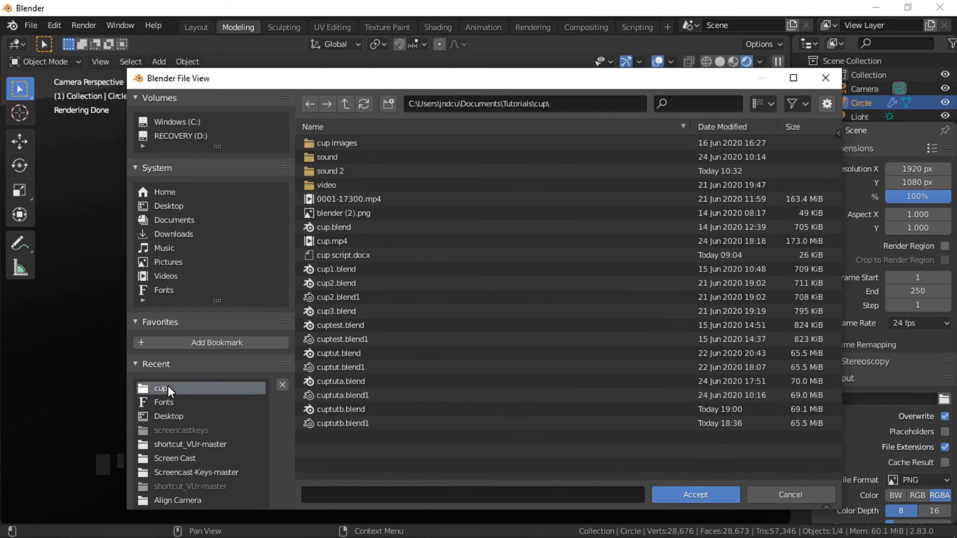
left_click(685, 496)
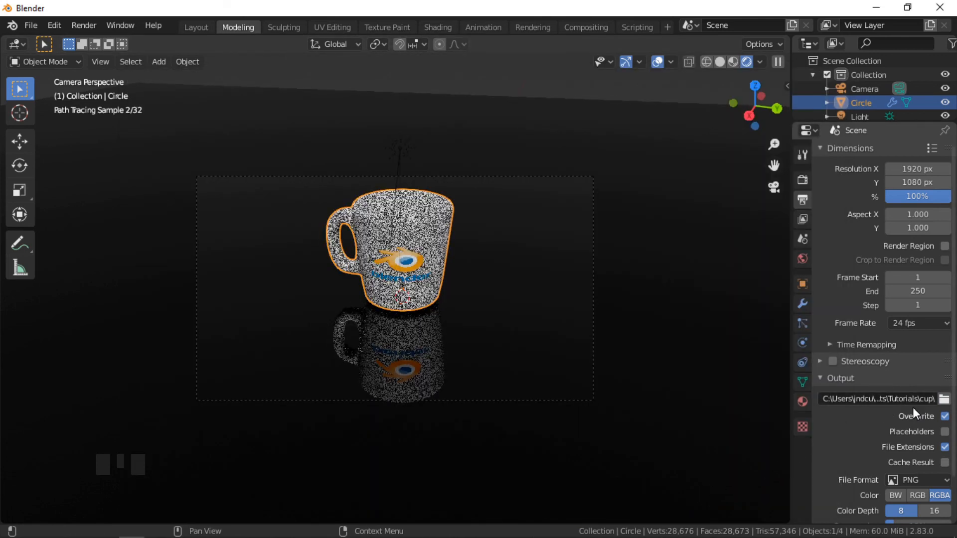
scroll(907, 482, "down", 2)
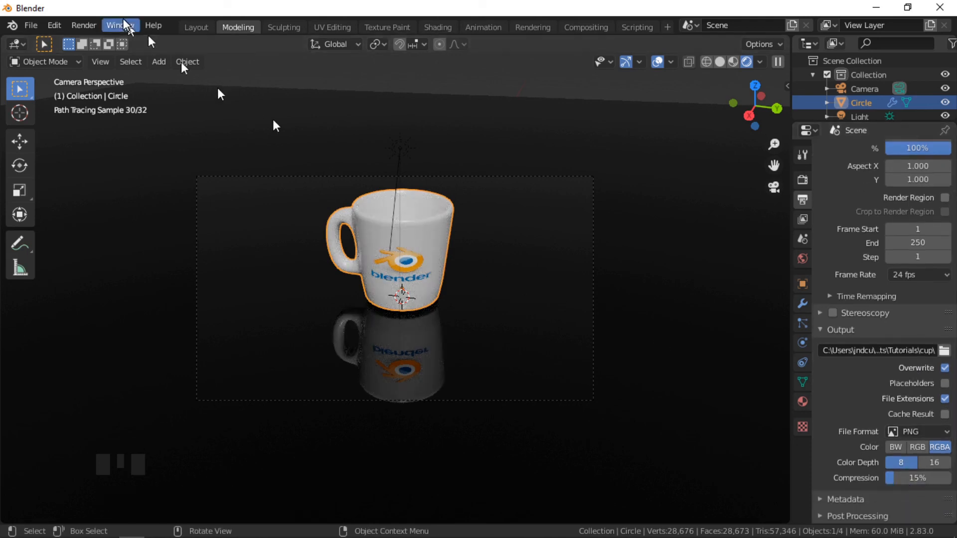
- Render the mug scene as a still image and fit the whole frame in the render window
left_click(82, 26)
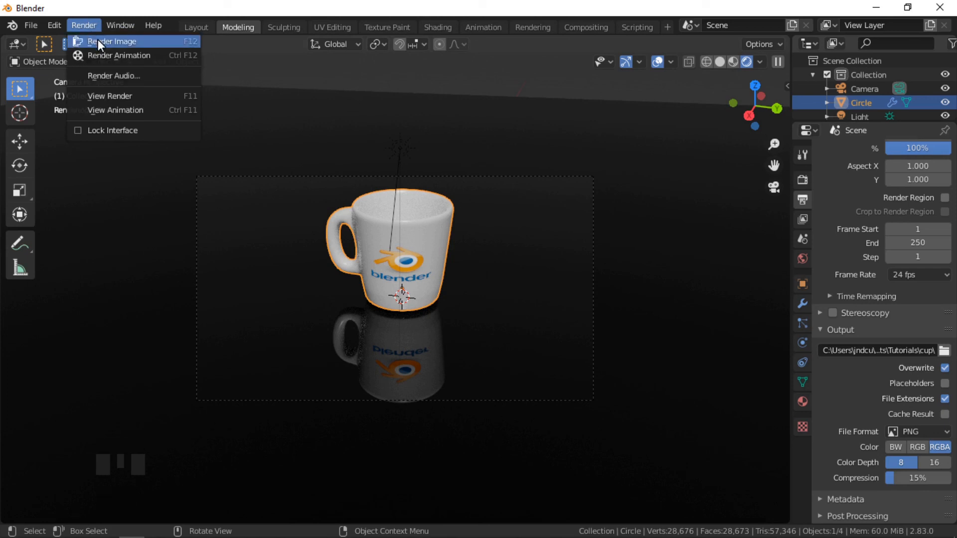
left_click(98, 41)
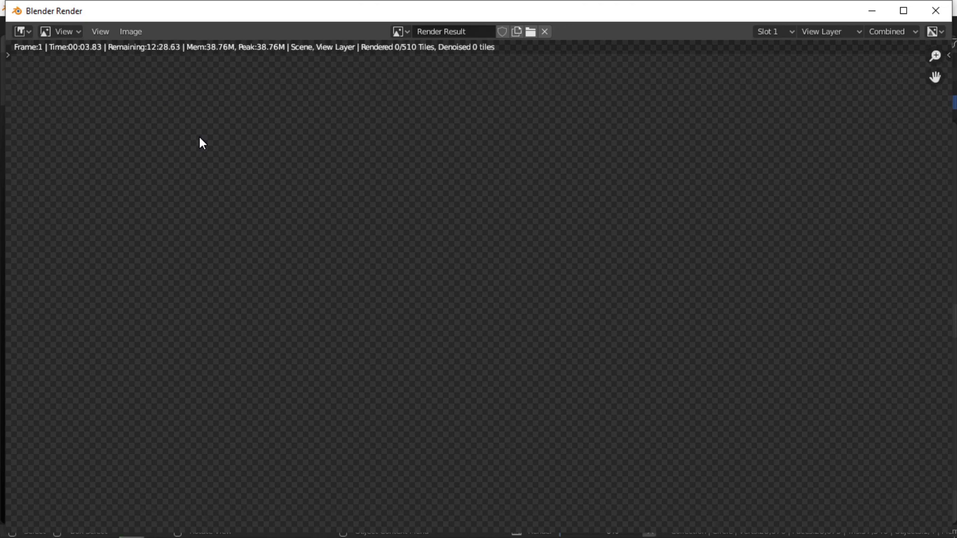
scroll(219, 214, "down", 2)
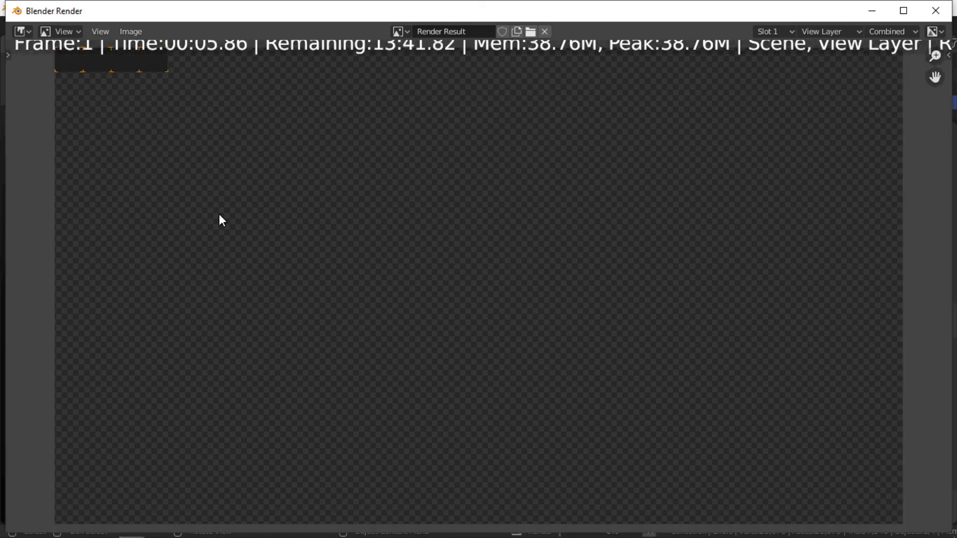
scroll(220, 216, "down", 1)
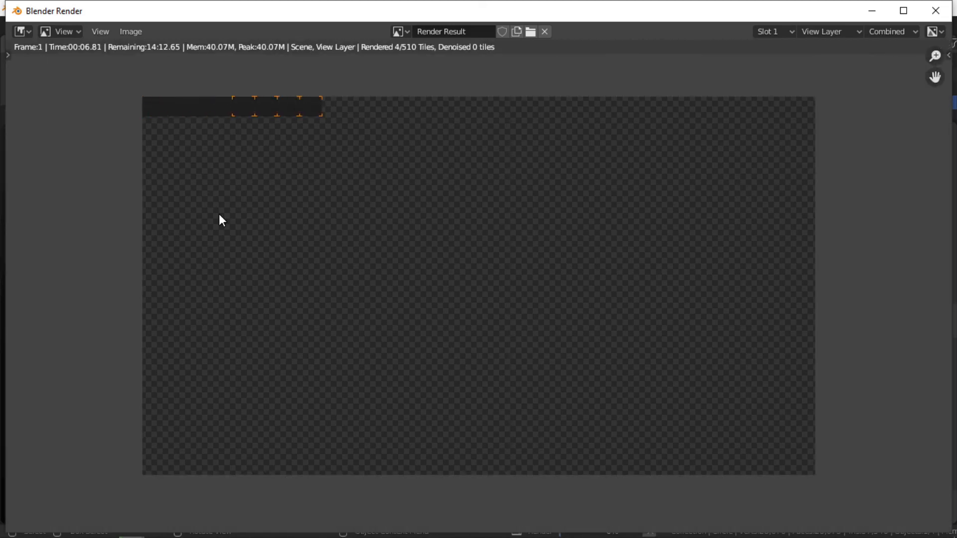